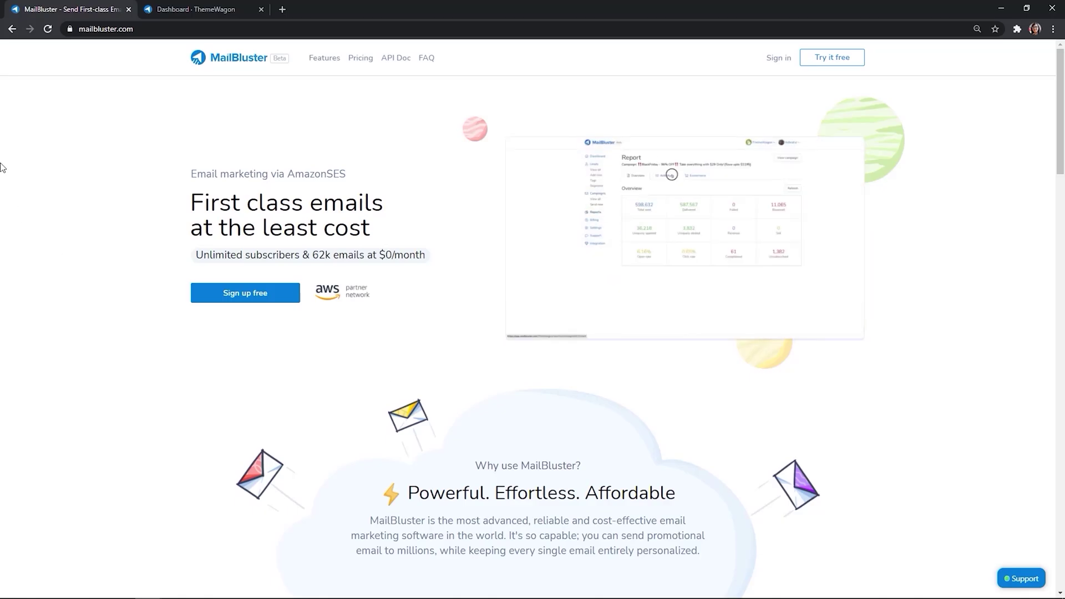
Step: Check the AWS credentials settings and the leads list from the dashboard, then close the leads tab
click(204, 14)
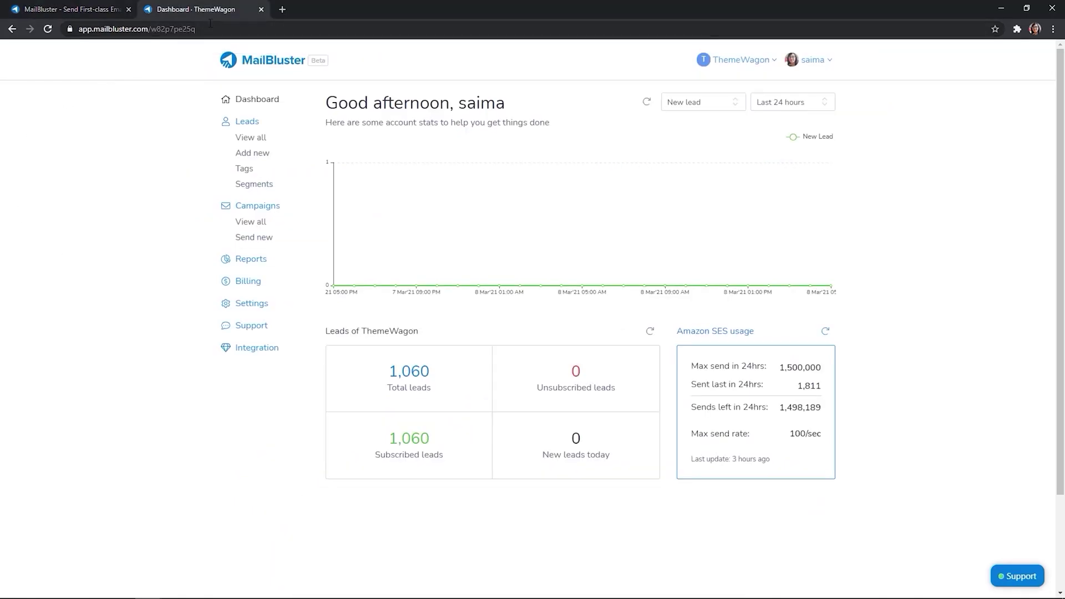
click(271, 305)
click(420, 145)
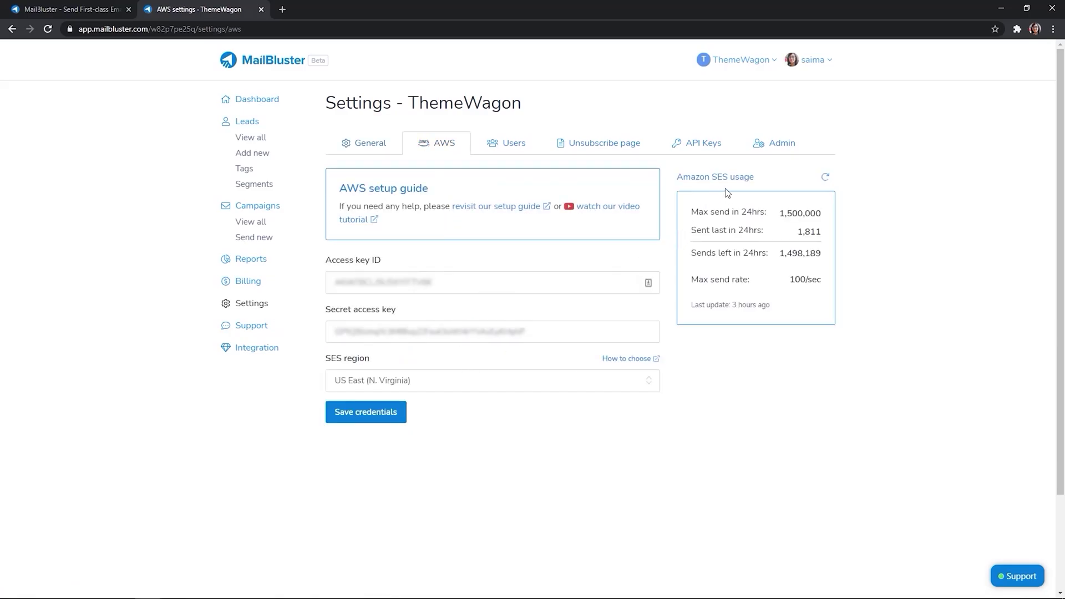
click(246, 122)
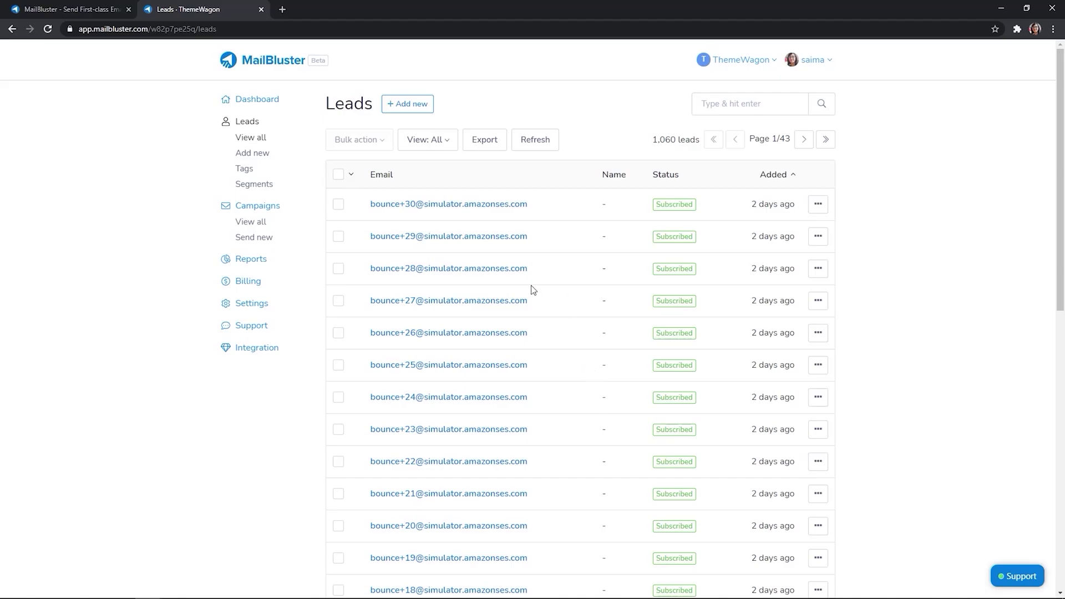
click(260, 10)
Step: Create a new campaign named 'Black Friday Sale' sent to All subscribers (1,060 recipients)
click(782, 66)
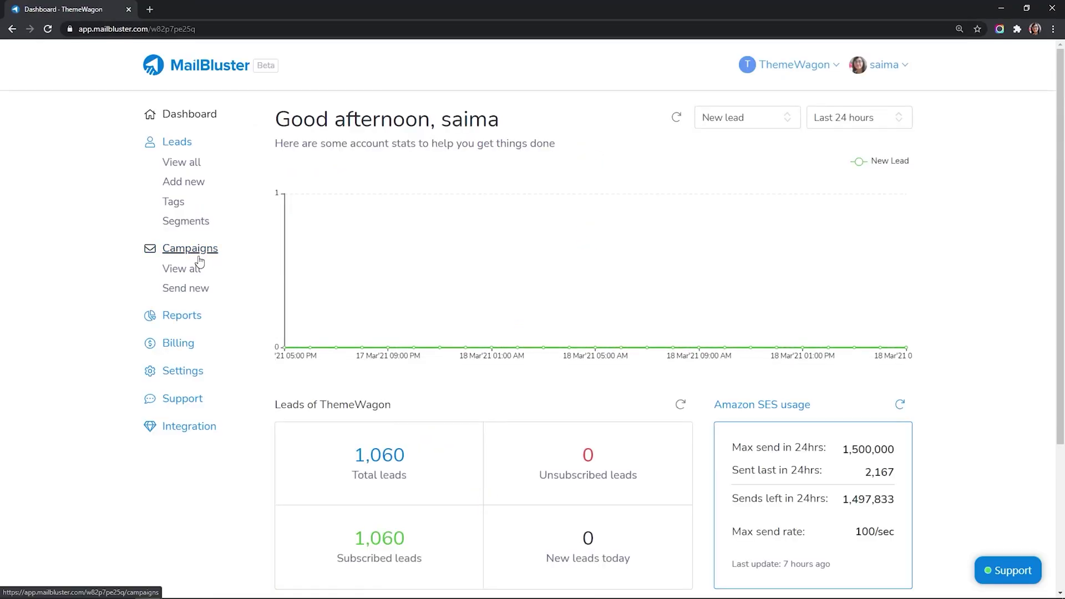
click(185, 288)
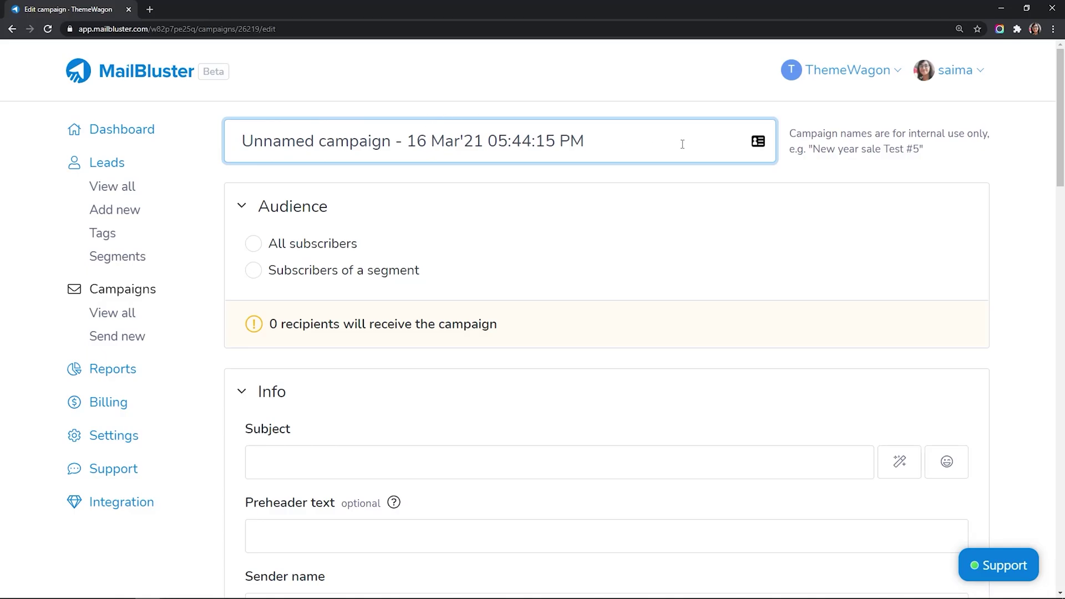
drag(578, 145, 233, 143)
text(Black F)
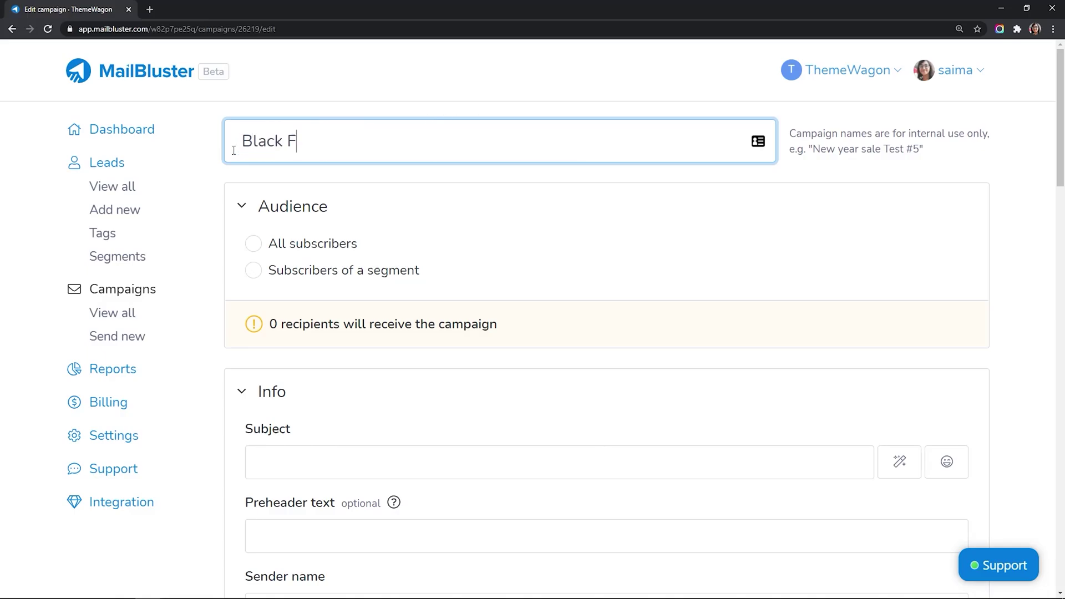
text(riday Sale)
click(253, 244)
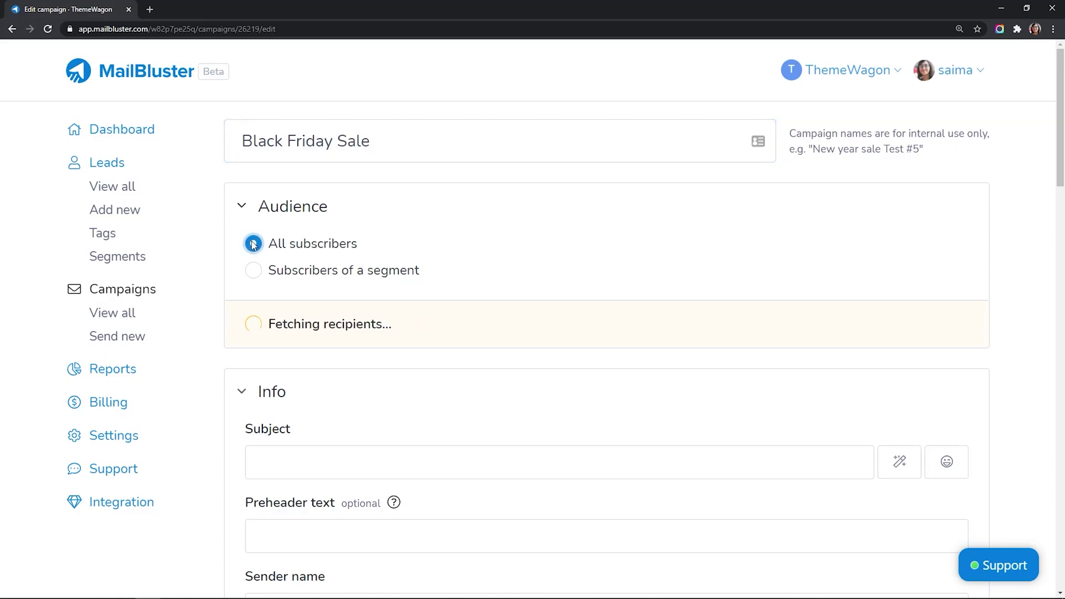
scroll(252, 247, down, 3)
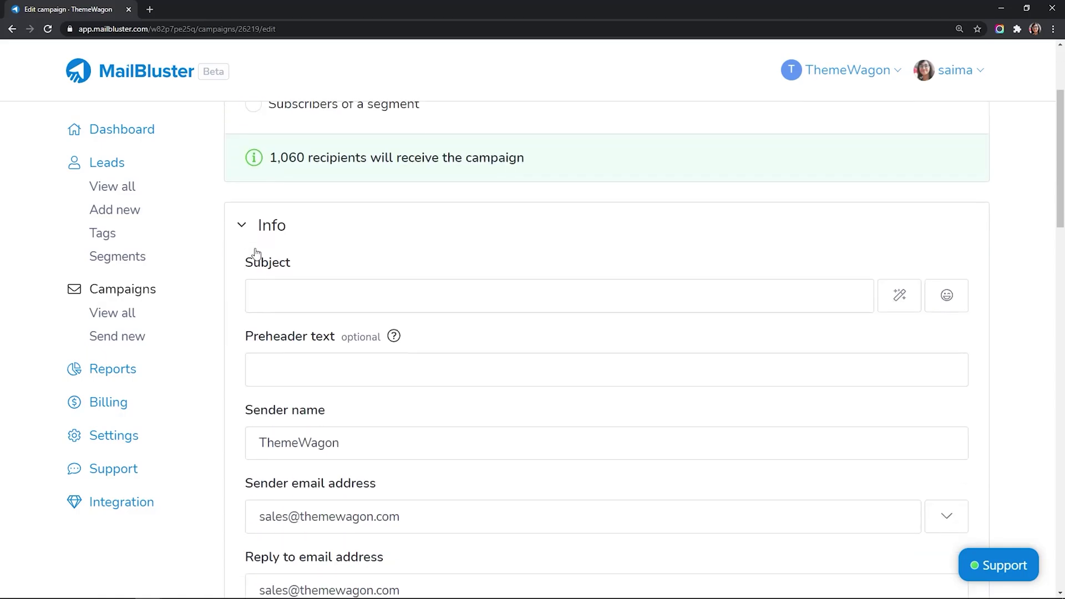
Step: Start the subject with 'Hello', the First name merge tag, a lightning emoji and 'Last Chance! BlackFriday: 96% OFF!'
click(324, 298)
text(H)
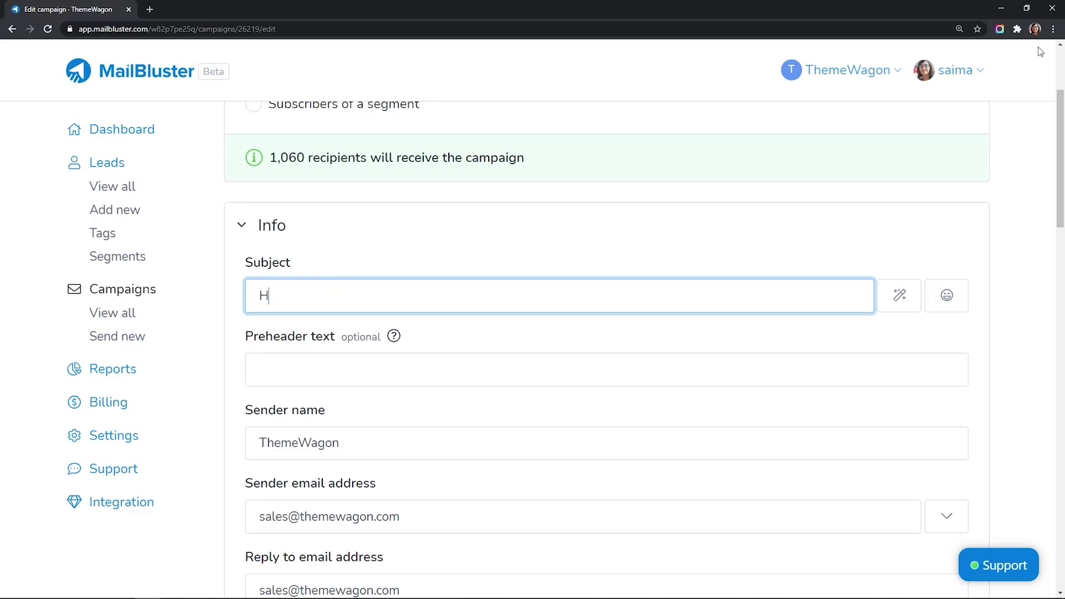
text(ello)
click(905, 299)
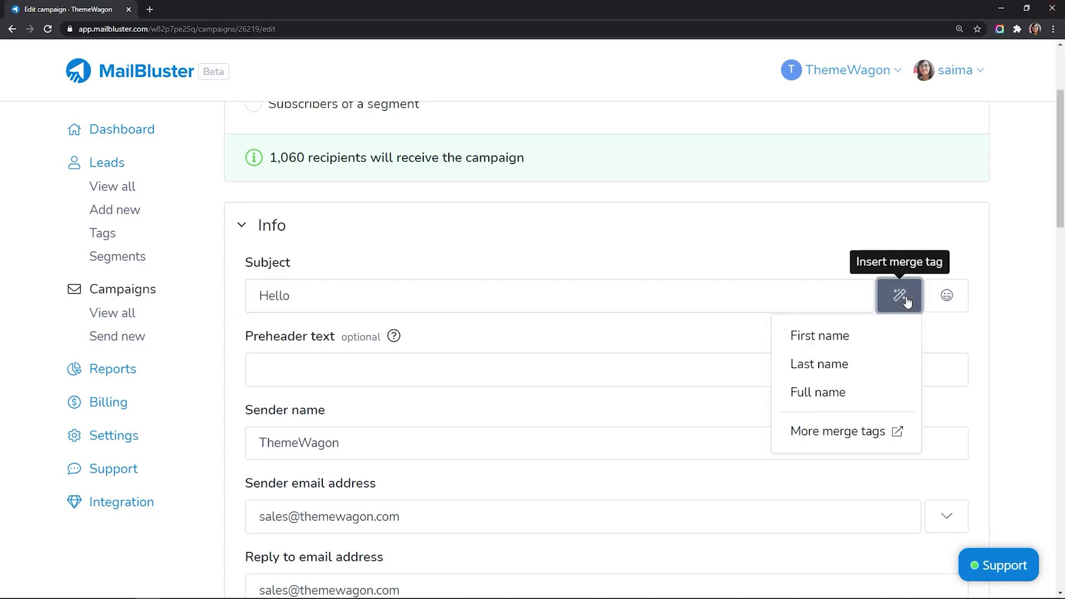
click(847, 335)
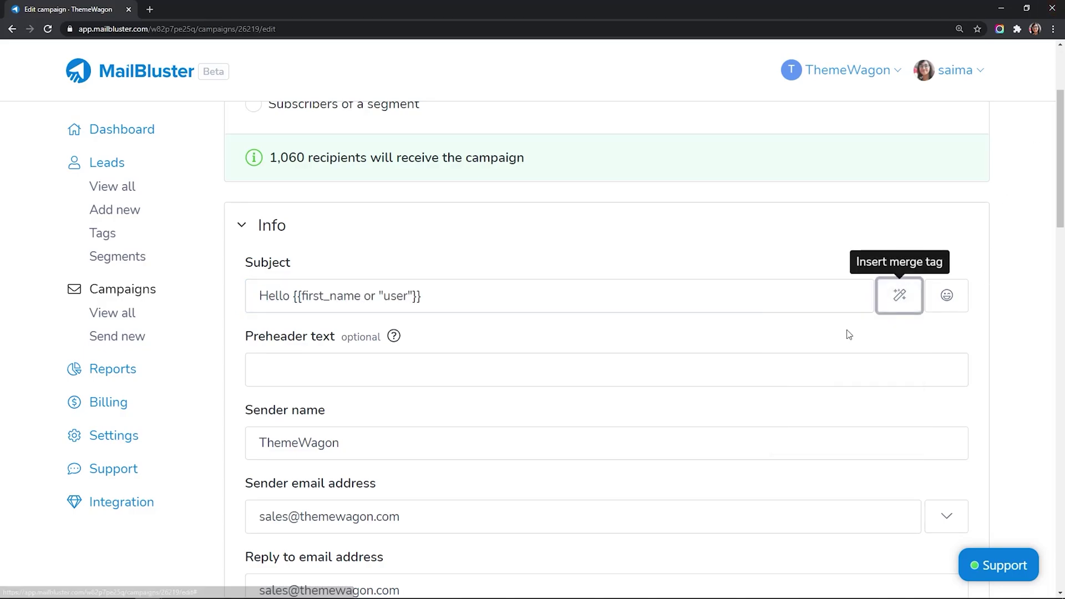
click(521, 299)
click(937, 308)
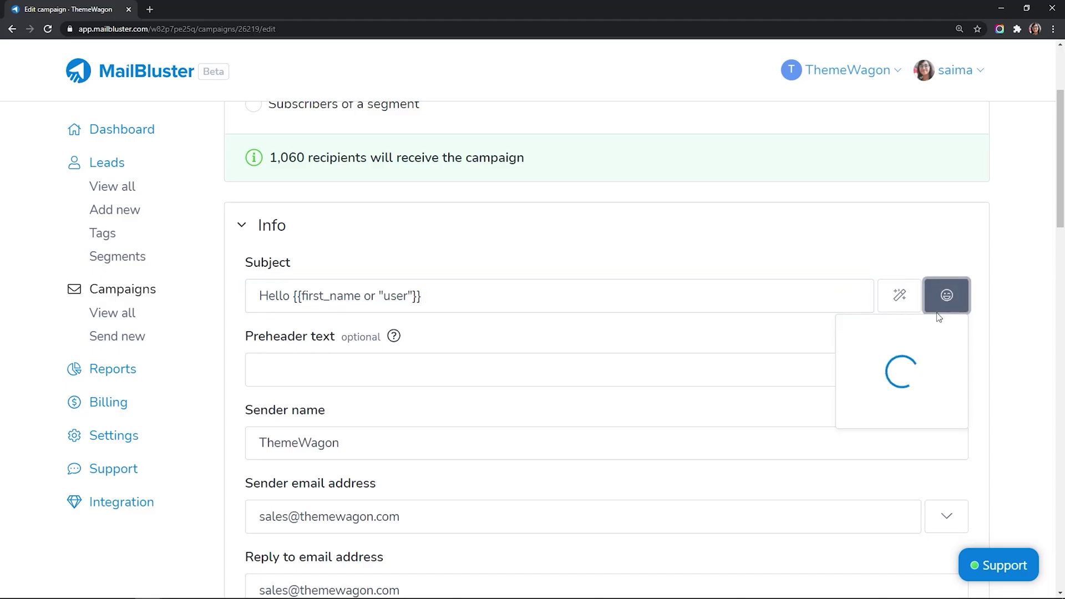
click(865, 343)
text(Last Chance! Black)
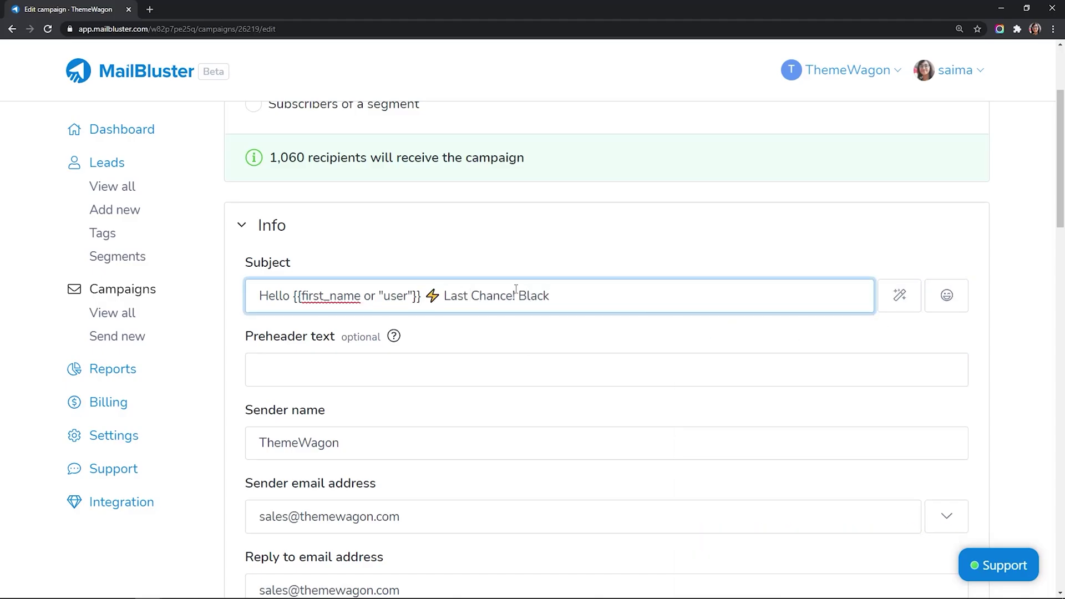
text(Friday: 96% OFF!)
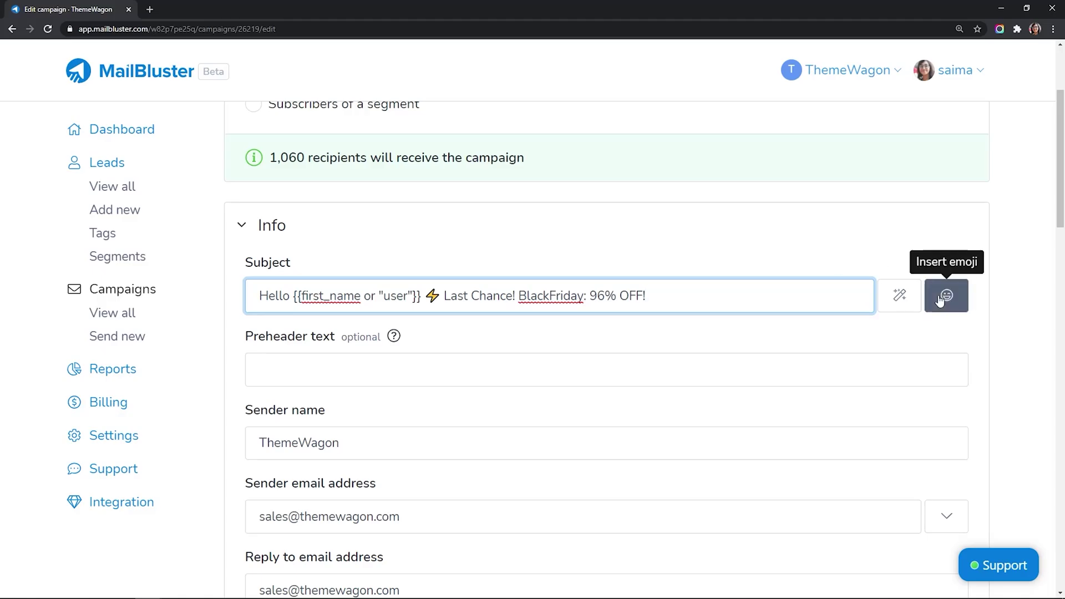
Step: Finish the subject with a gift emoji, 'Take everything with $29 only!' and a money-mouth emoji
click(947, 295)
click(816, 441)
click(694, 299)
text(Take everything)
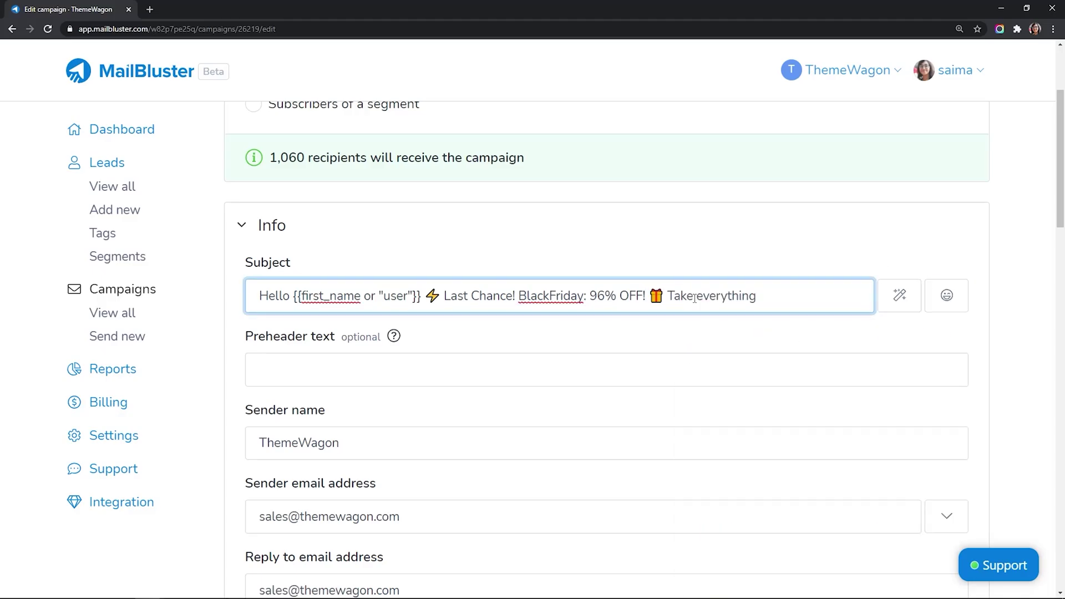
text( with $29 only!)
click(946, 295)
click(791, 444)
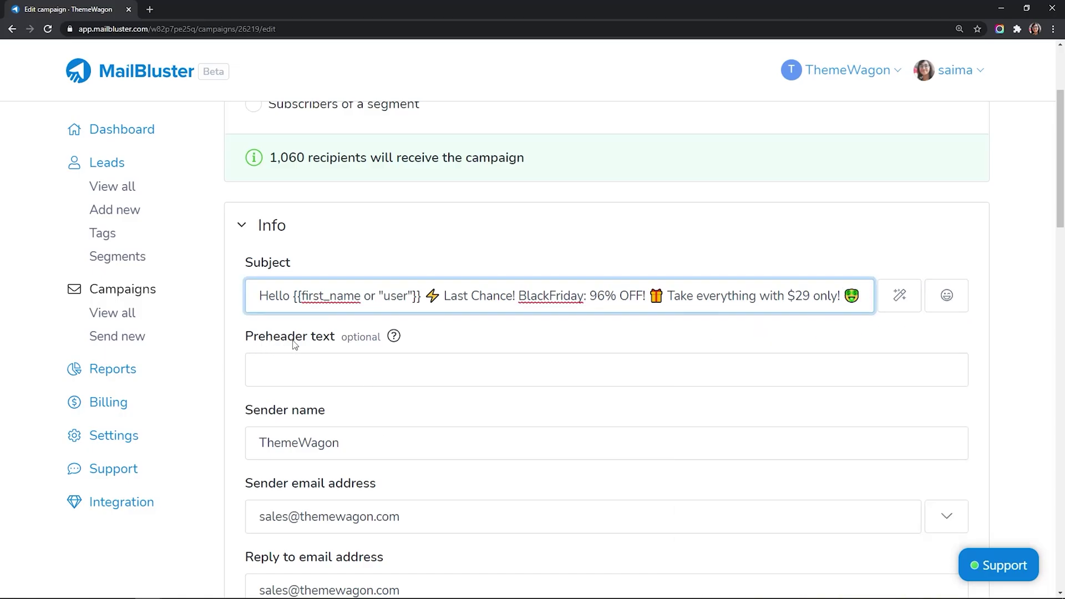
click(309, 376)
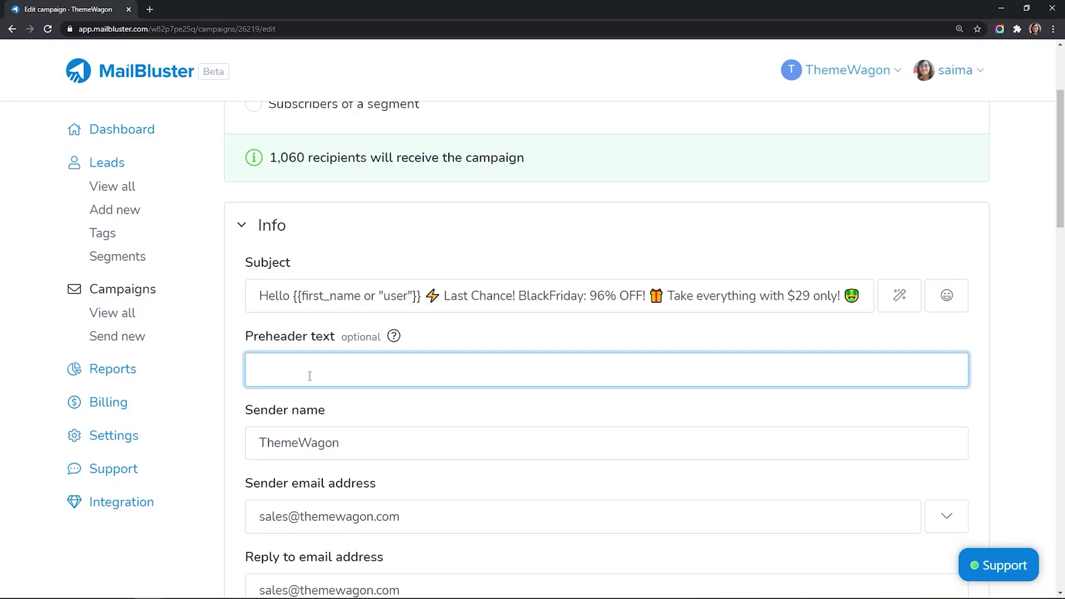
text(Get All 16 HTML5 Templates @96%)
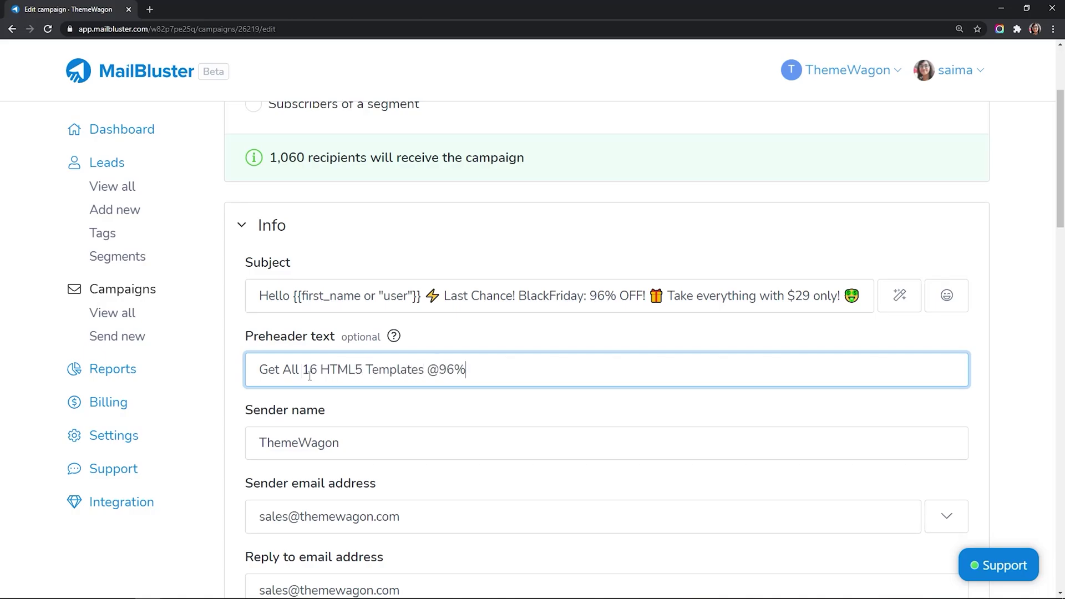
text( Discount! No promo code is needed!)
click(252, 422)
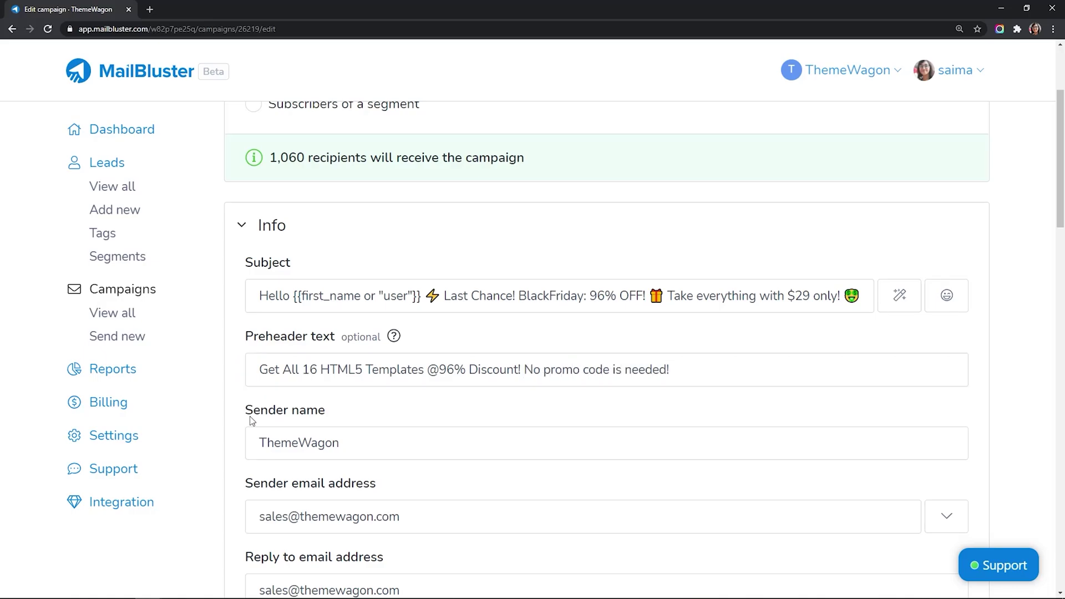
click(371, 443)
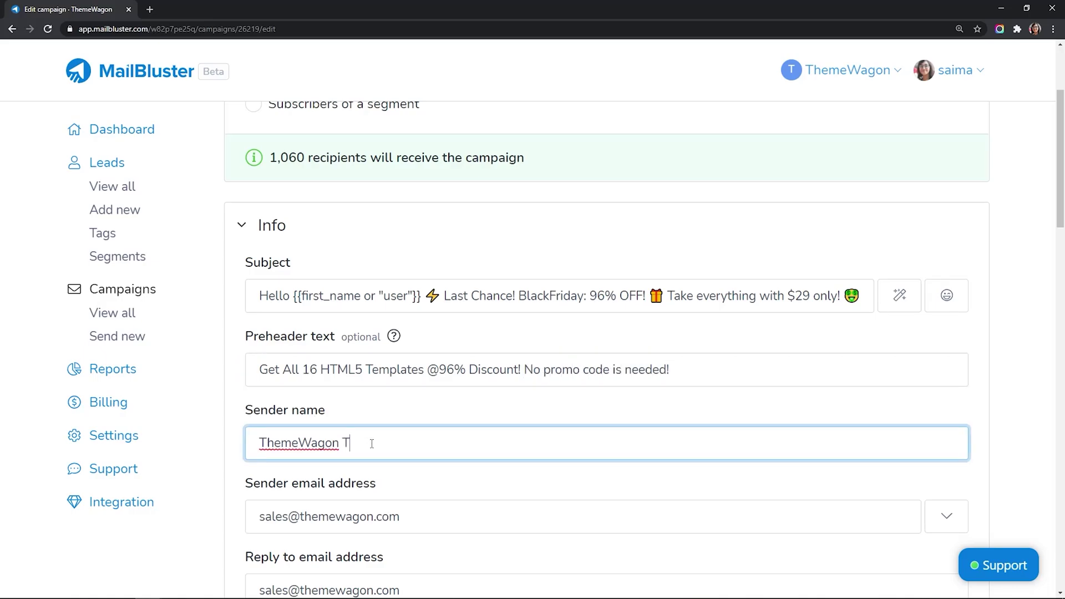
triple_click(264, 517)
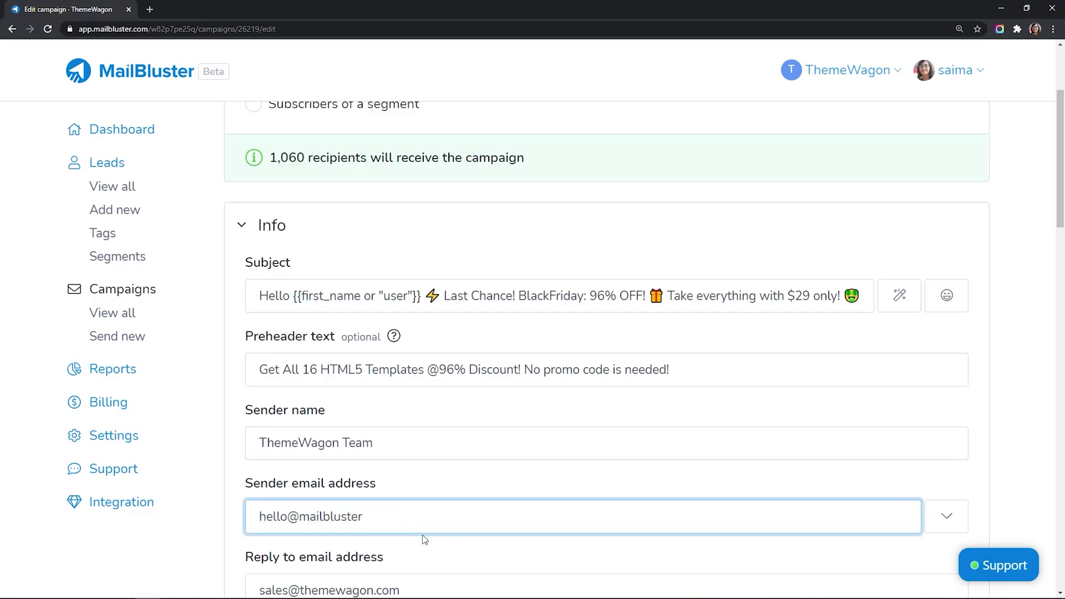
scroll(425, 539, down, 1)
triple_click(254, 537)
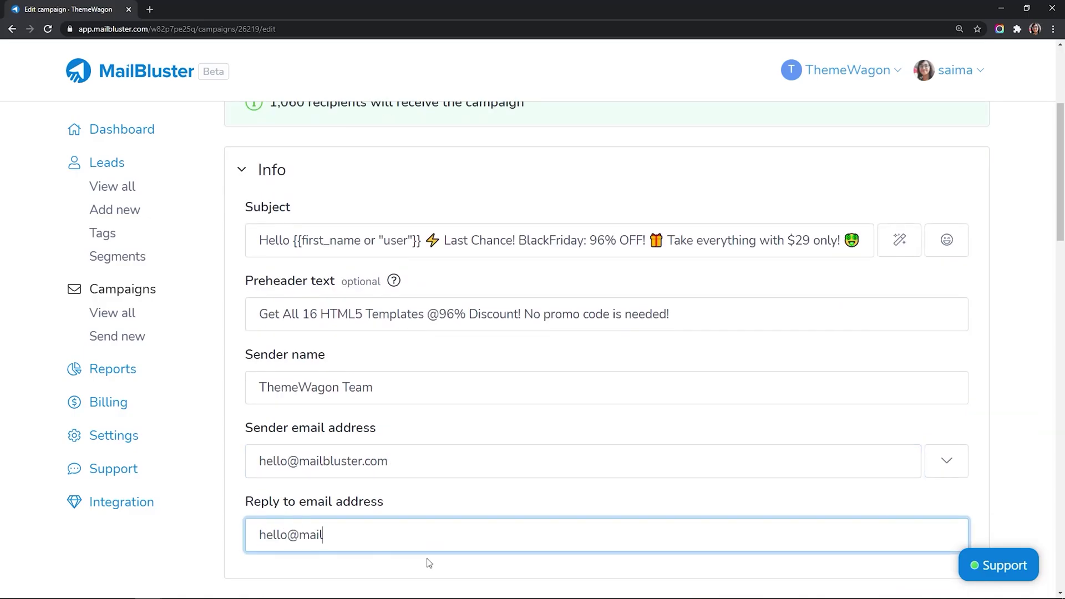
scroll(430, 557, down, 1)
Step: Keep the Drag & drop editor for Content and open the email in the composer
scroll(432, 553, down, 1)
click(472, 377)
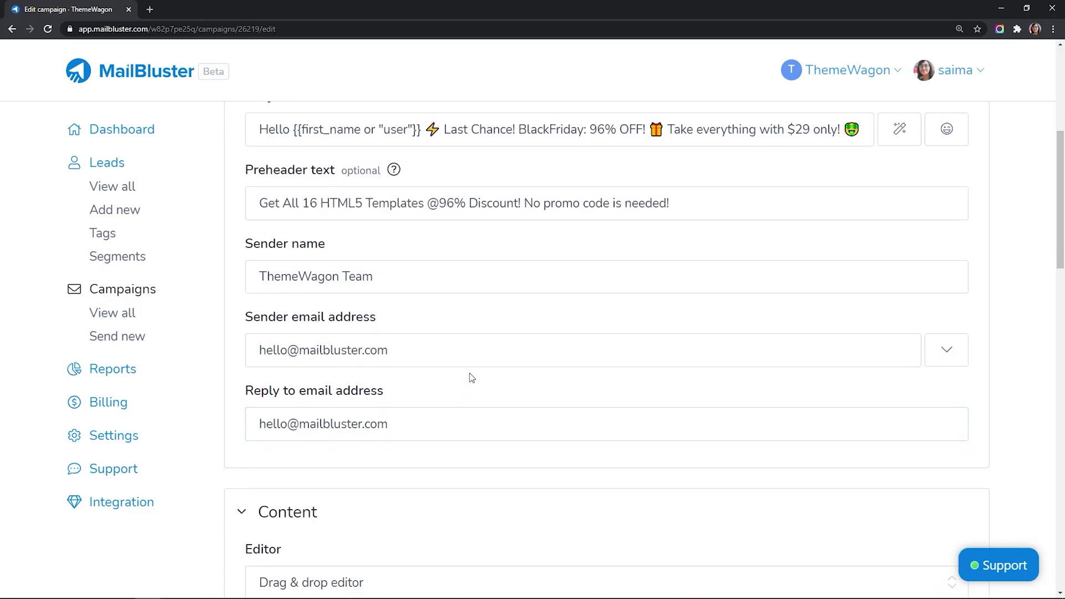
scroll(471, 378, down, 7)
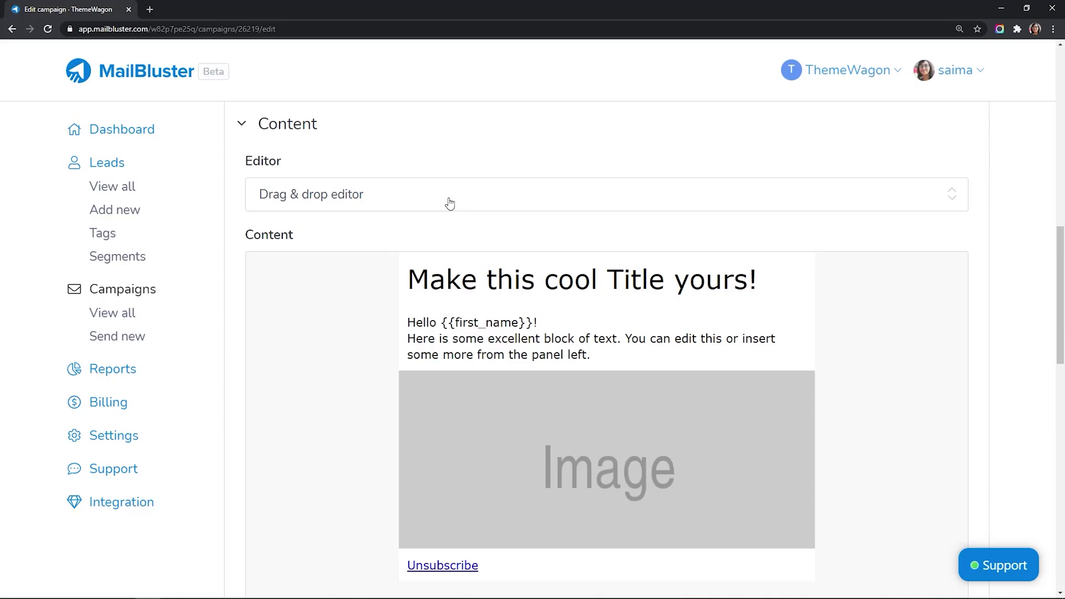
click(449, 203)
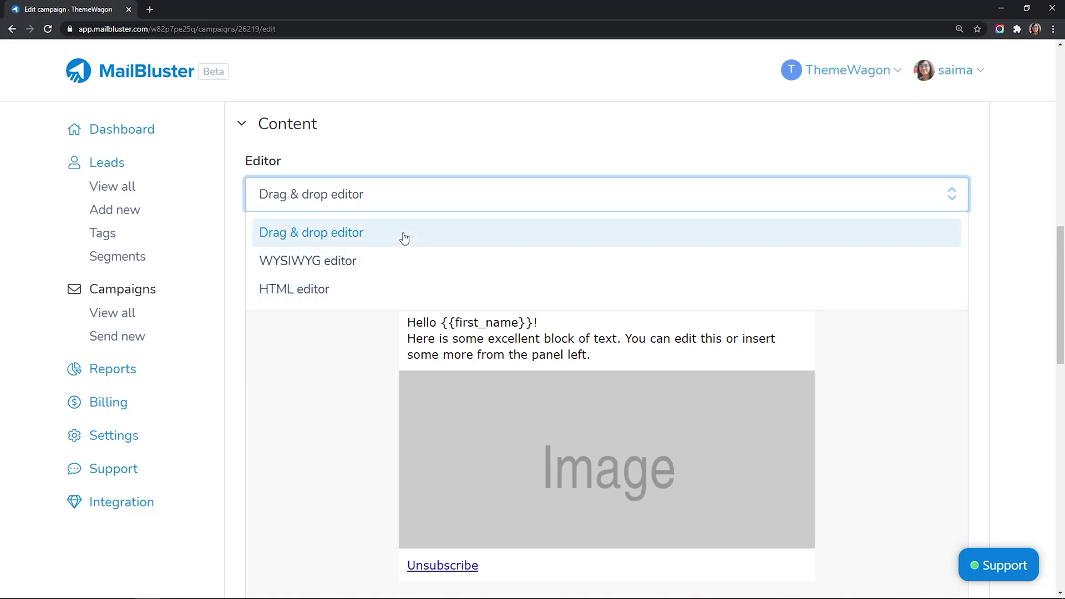
click(423, 192)
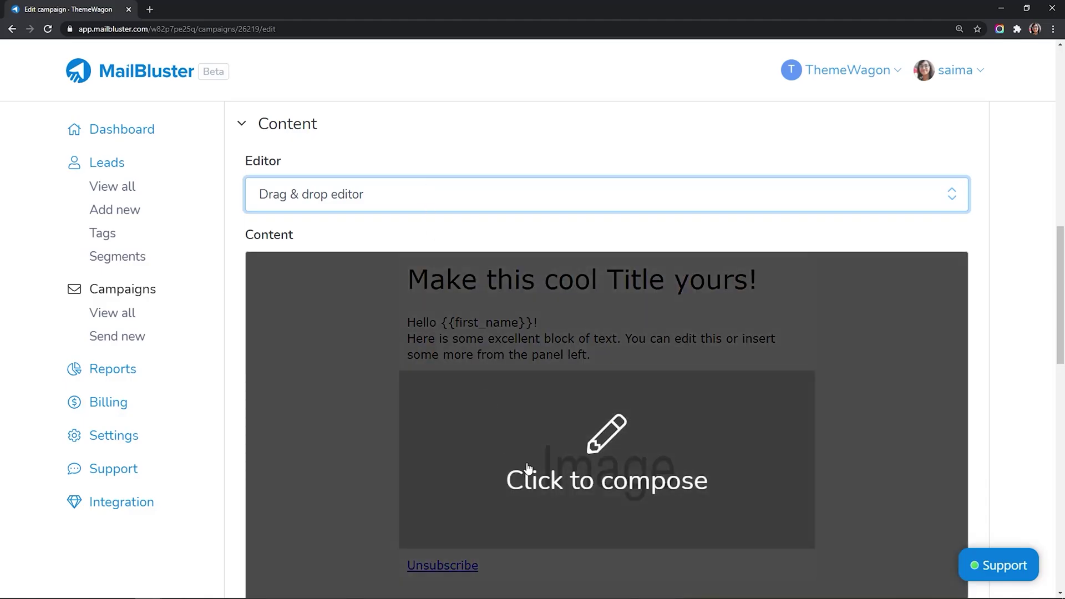
click(527, 470)
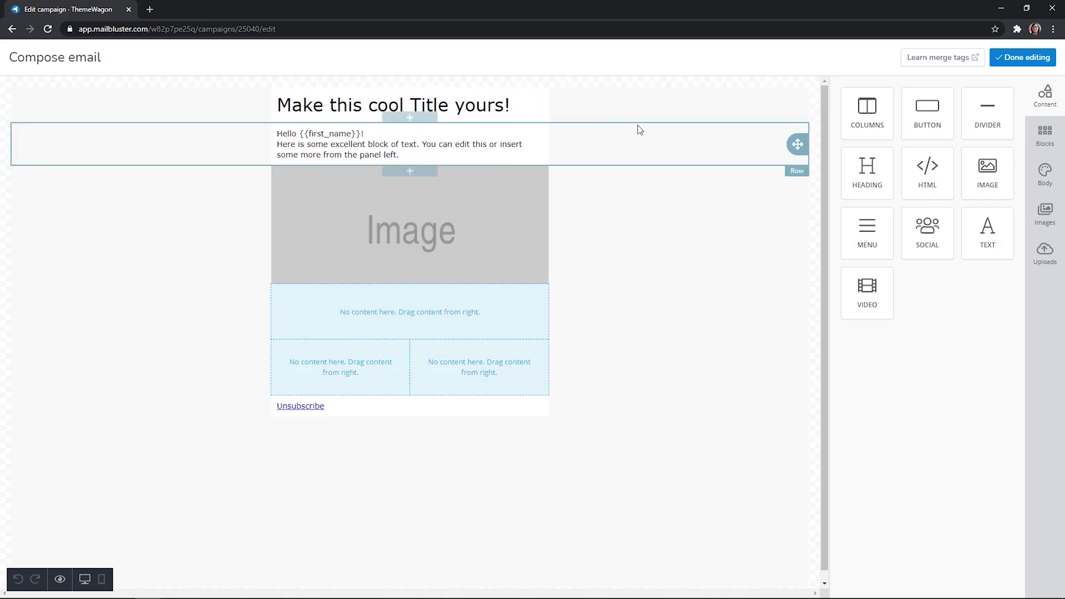
Step: Delete the template's default title row and greeting text row
click(698, 114)
click(760, 134)
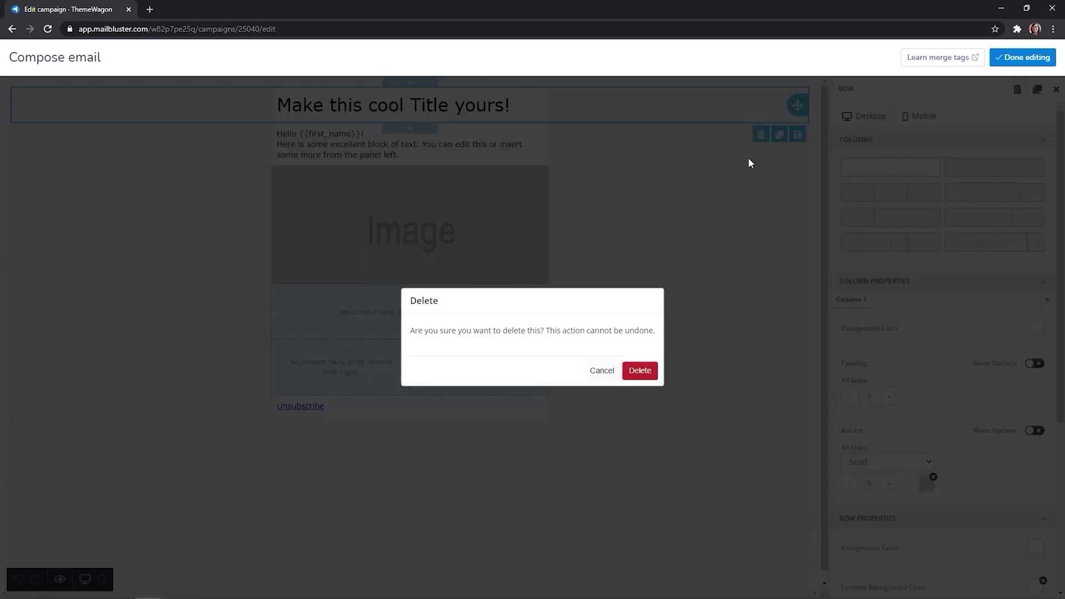
click(641, 371)
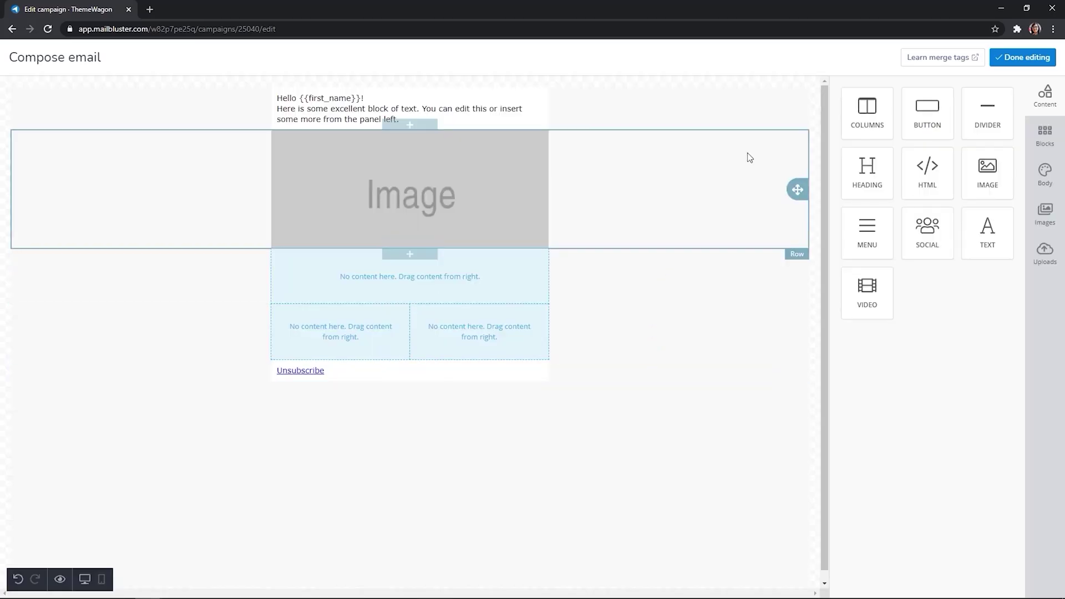
click(770, 115)
click(762, 145)
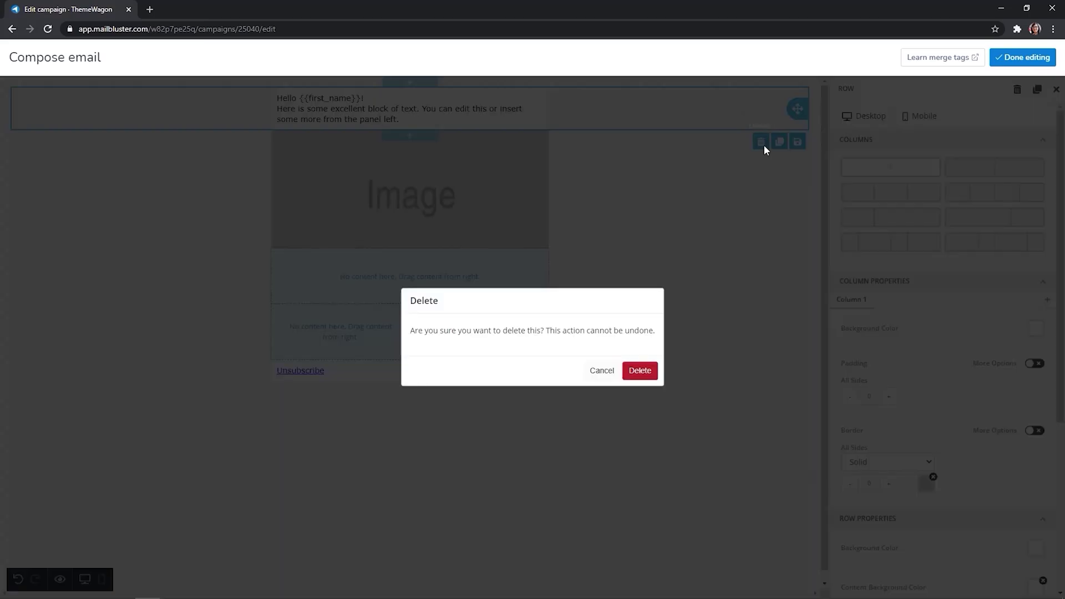
click(648, 370)
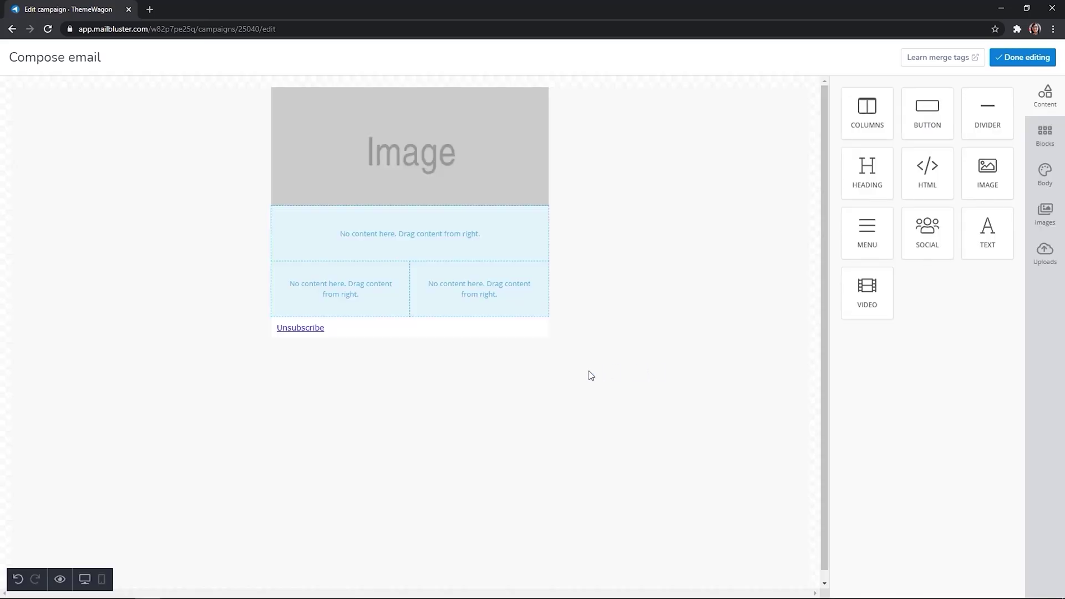
Step: Drop the Black Discount 96% banner from Uploads into the image placeholder
click(448, 147)
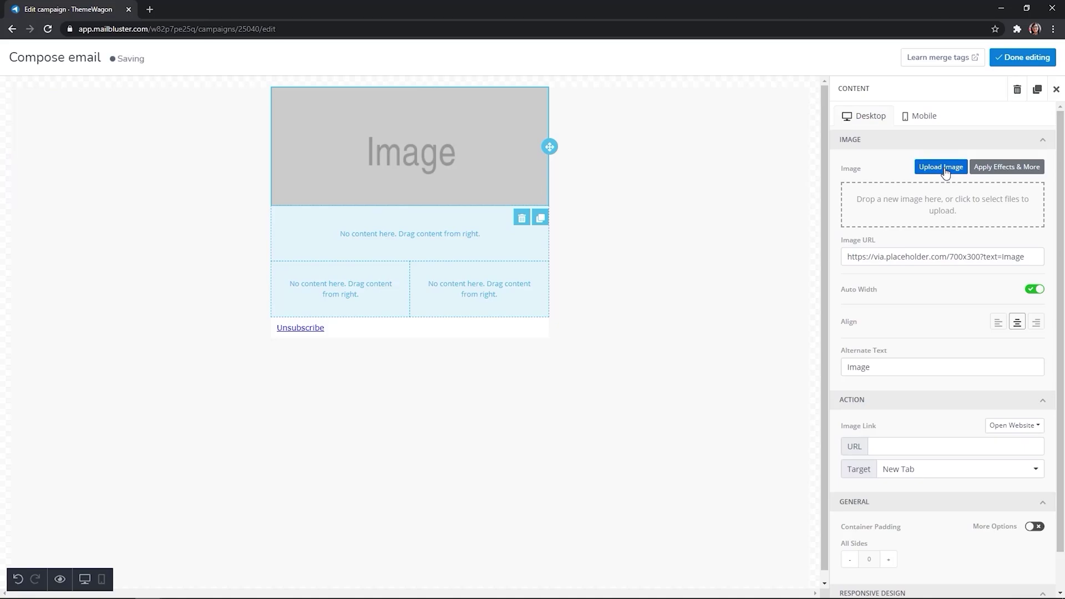
click(1055, 90)
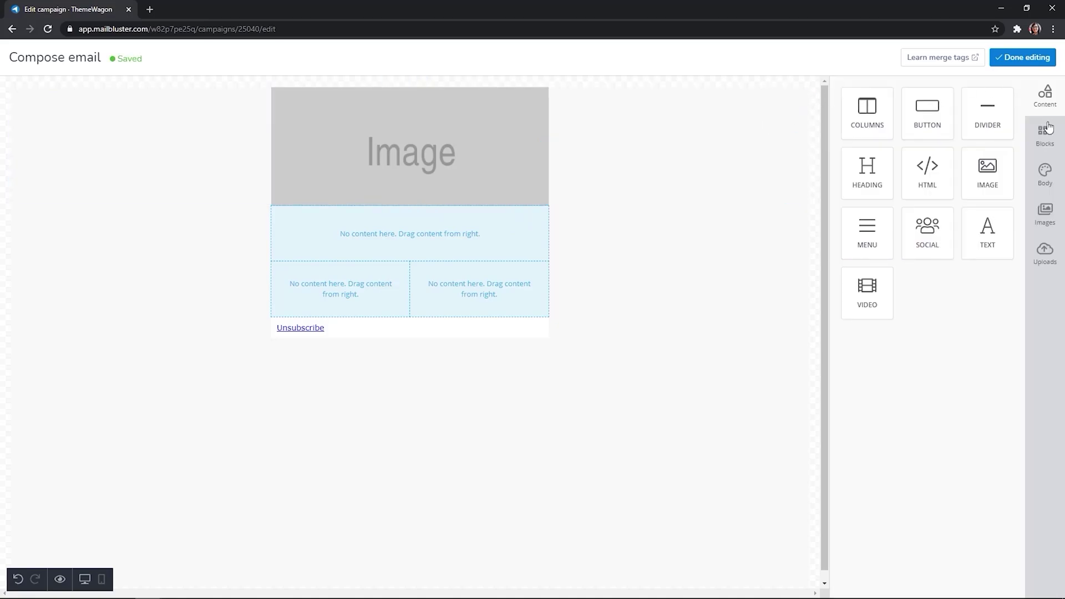
click(1045, 251)
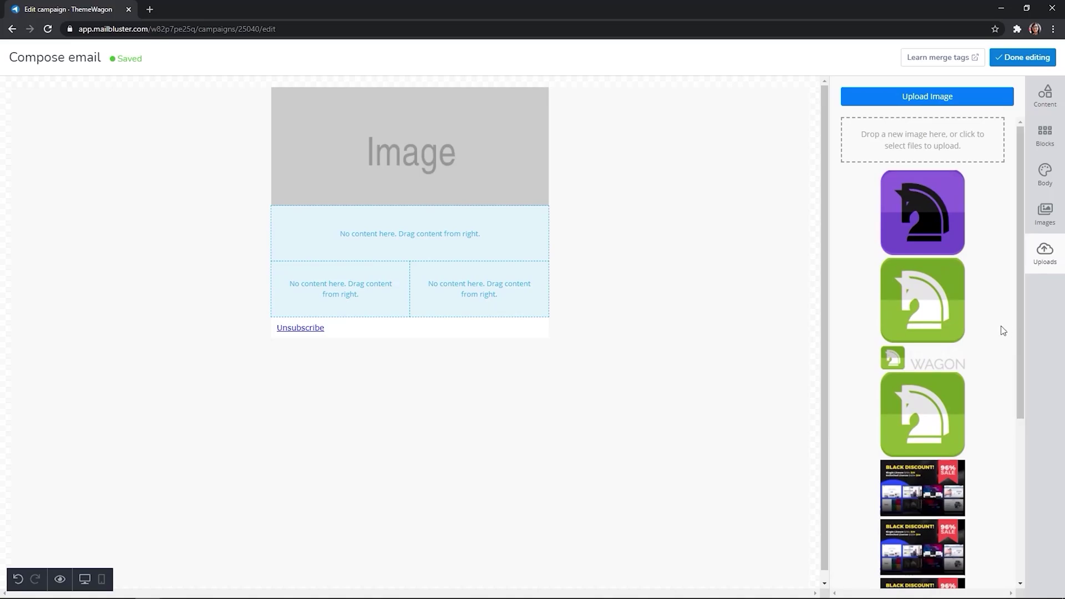
scroll(1001, 331, down, 4)
scroll(980, 385, up, 3)
scroll(981, 385, down, 2)
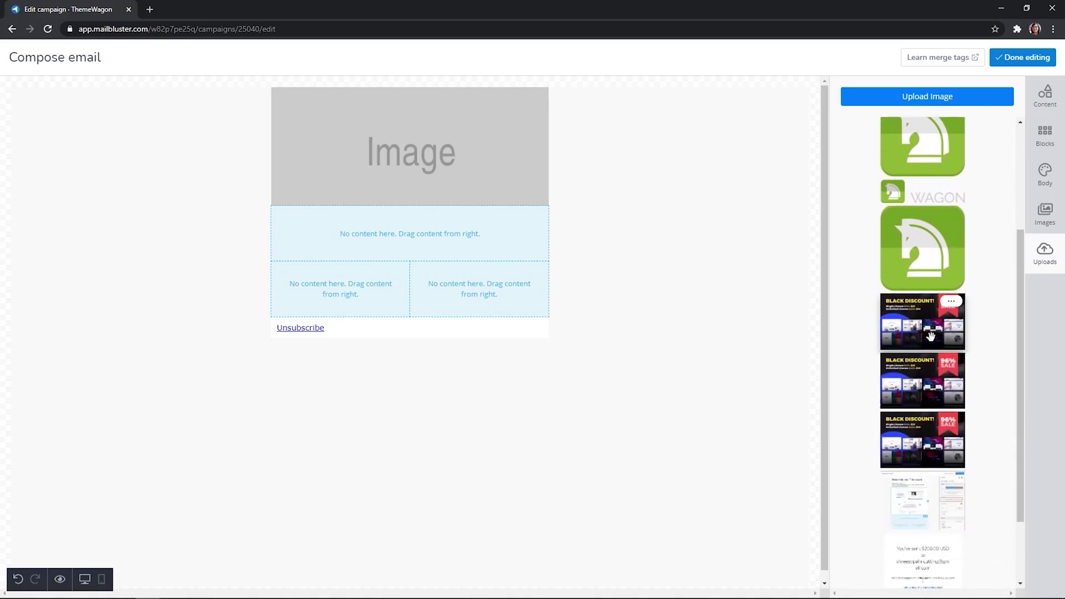
drag(930, 335, 434, 162)
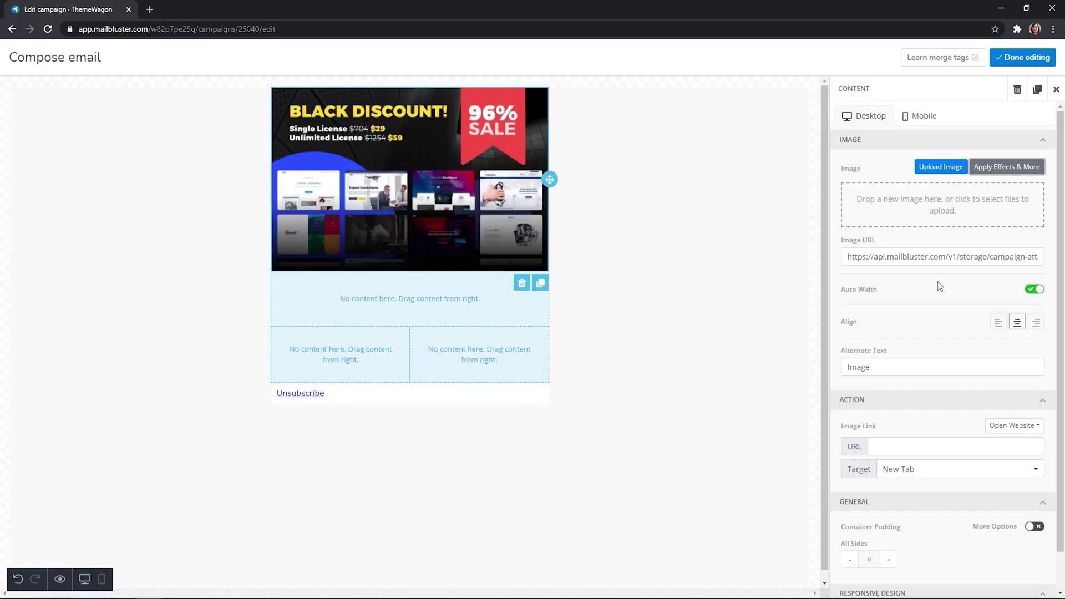
click(422, 300)
click(410, 306)
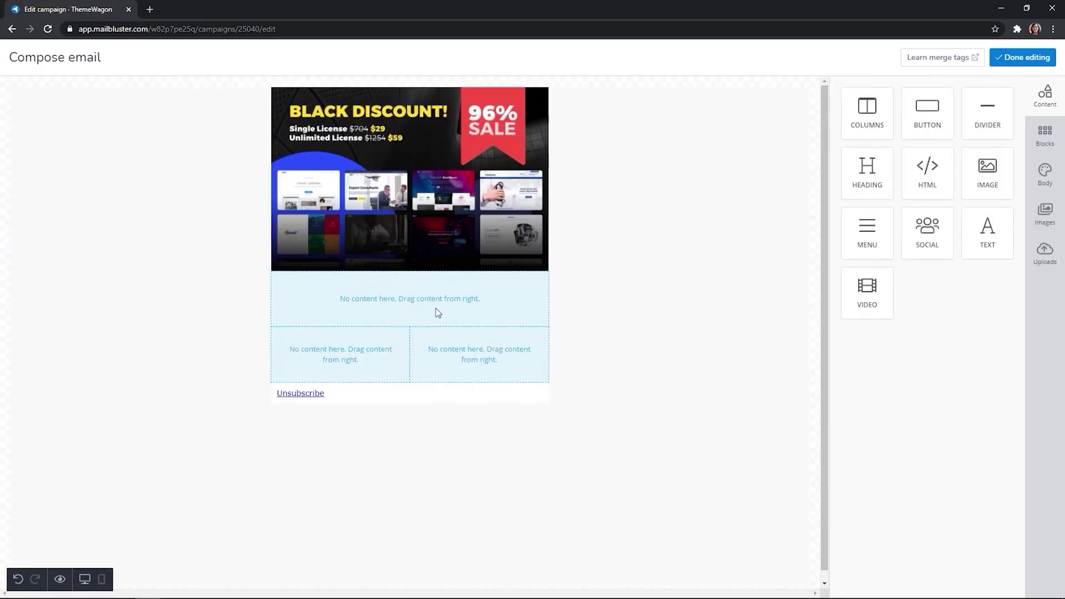
drag(992, 244, 421, 311)
click(279, 285)
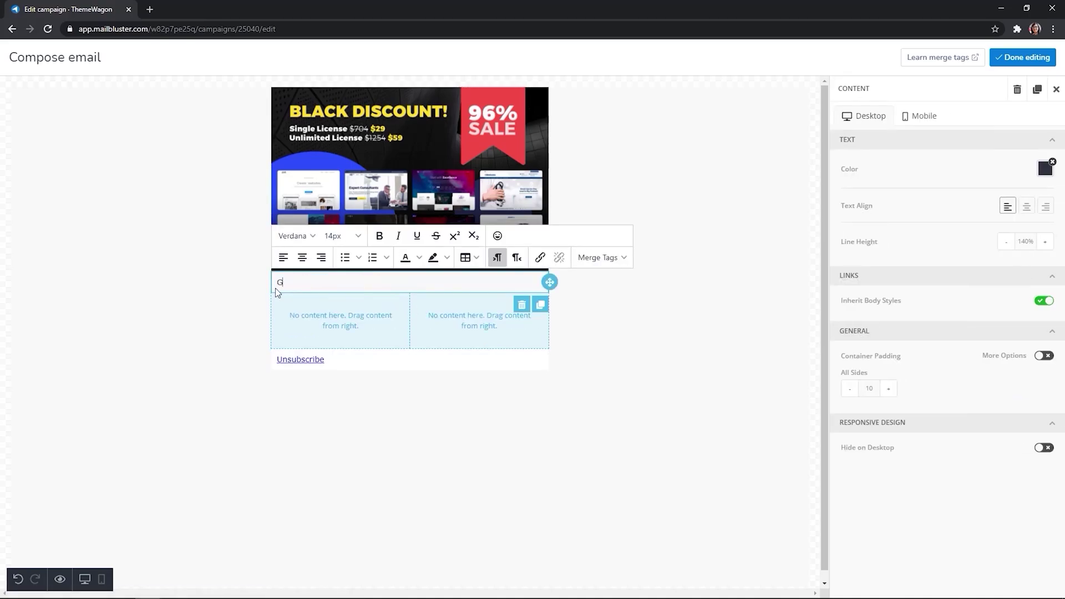
text(Get All 16 HTML5 Templates @96% Discount)
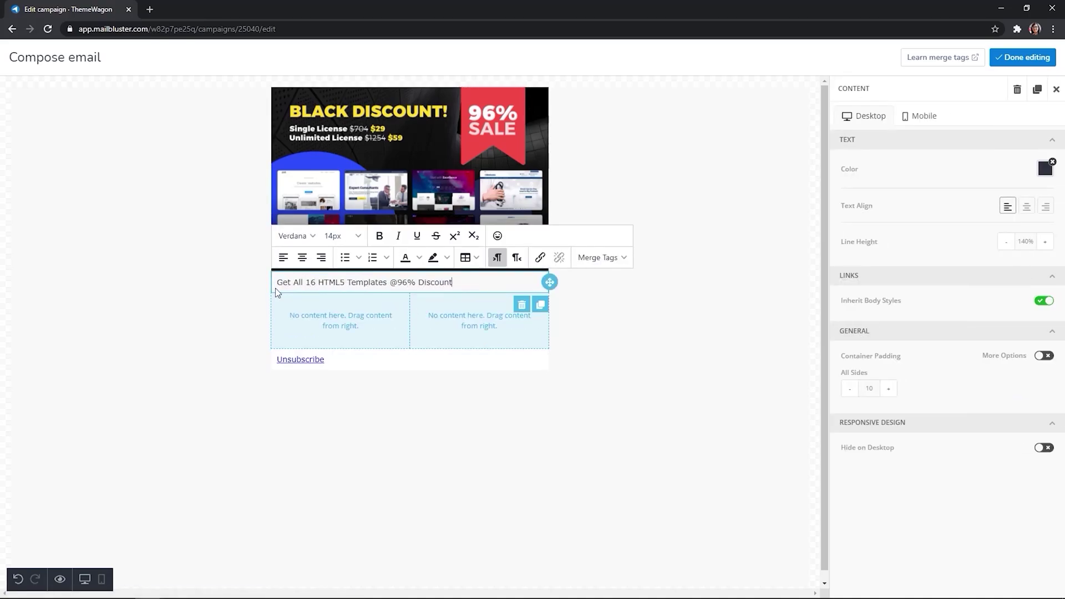
text(!)
key(Return)
text(This offer is valid until November 30th. )
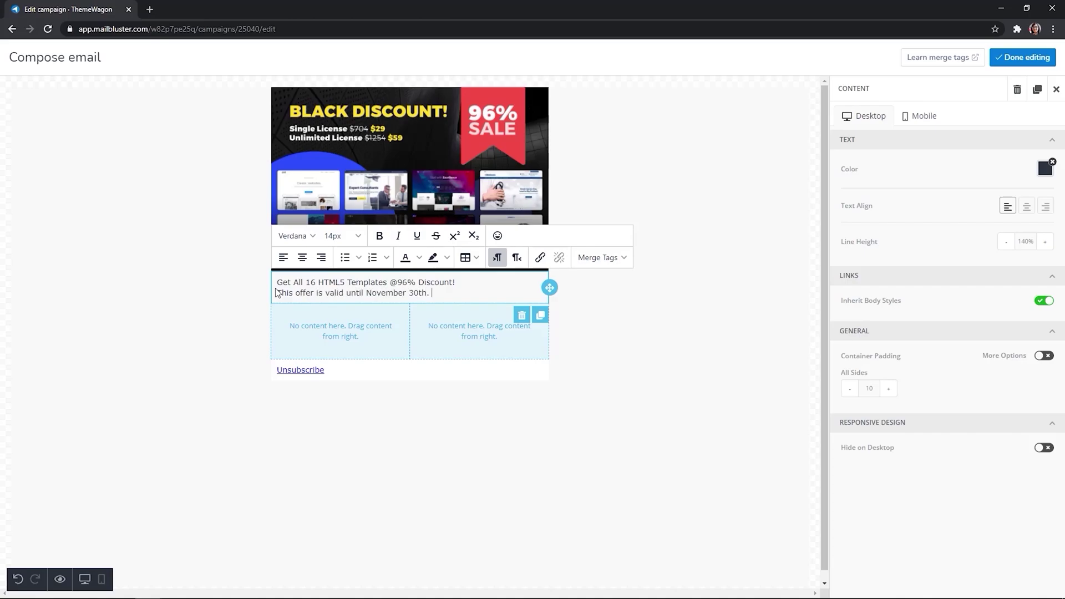
text(No promo code is needed!)
Step: Make the headline line larger, bold and centred
drag(456, 283, 280, 285)
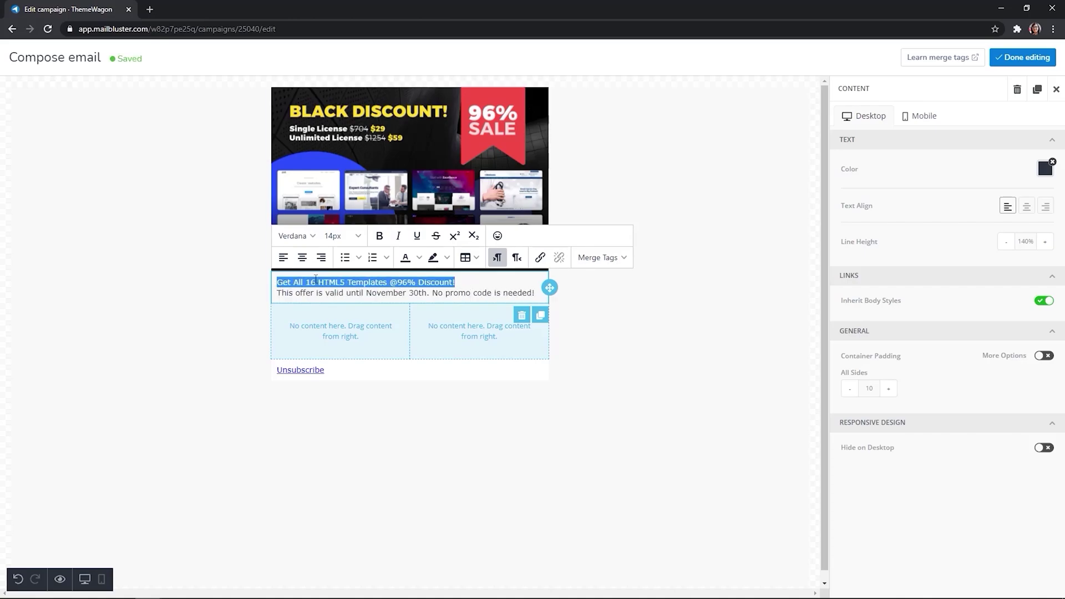
click(341, 236)
click(341, 293)
click(379, 236)
click(302, 257)
Step: Set the offer line to 12px grey text
click(298, 295)
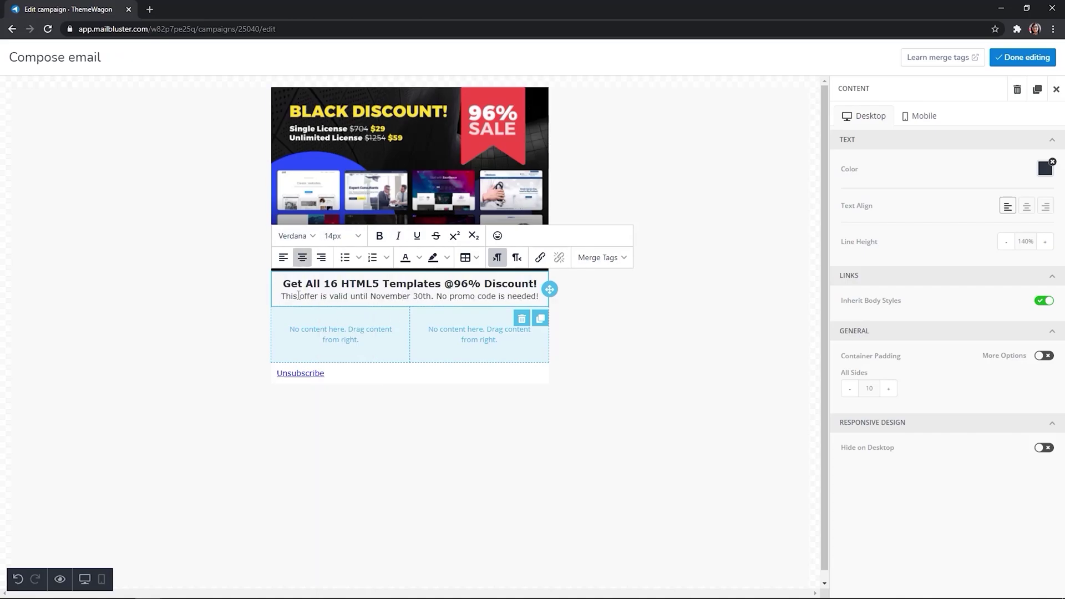
drag(280, 296, 526, 305)
click(341, 236)
click(344, 433)
click(418, 257)
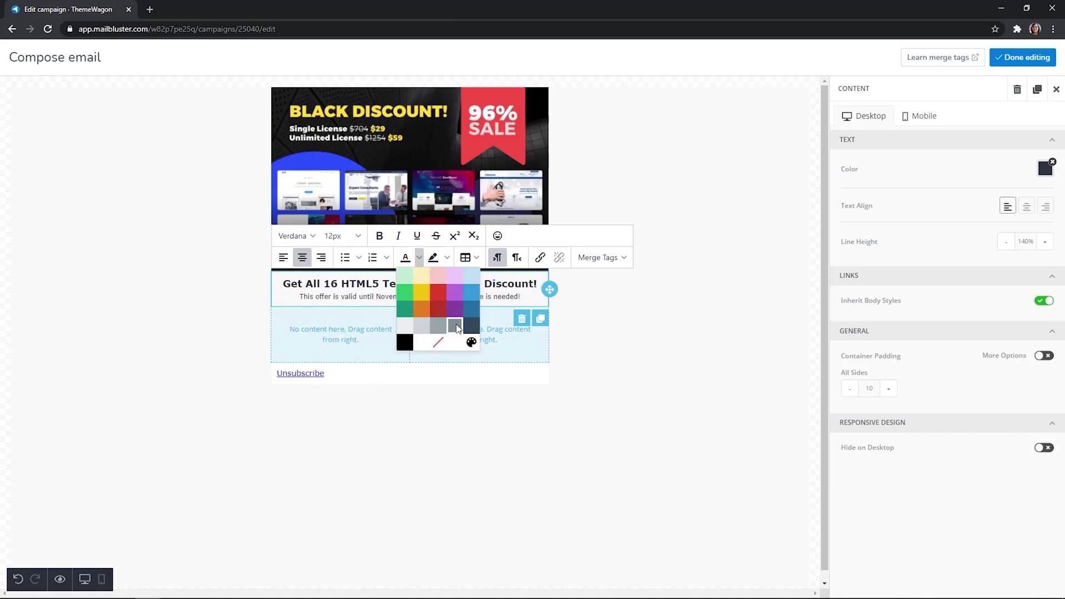
click(456, 327)
Step: Insert an empty row below the headline block
click(632, 287)
click(395, 314)
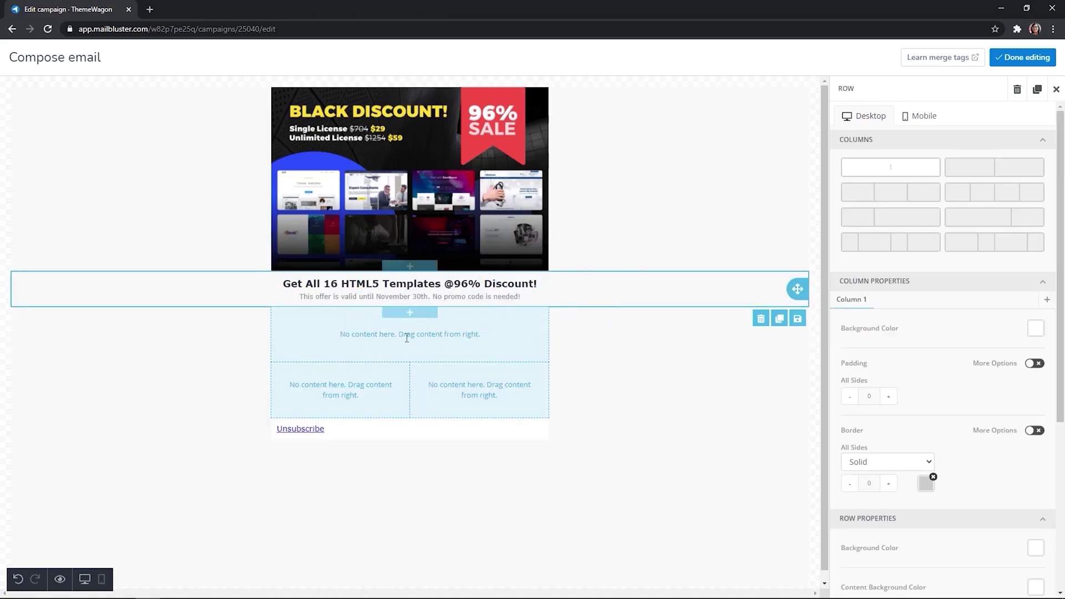
click(417, 344)
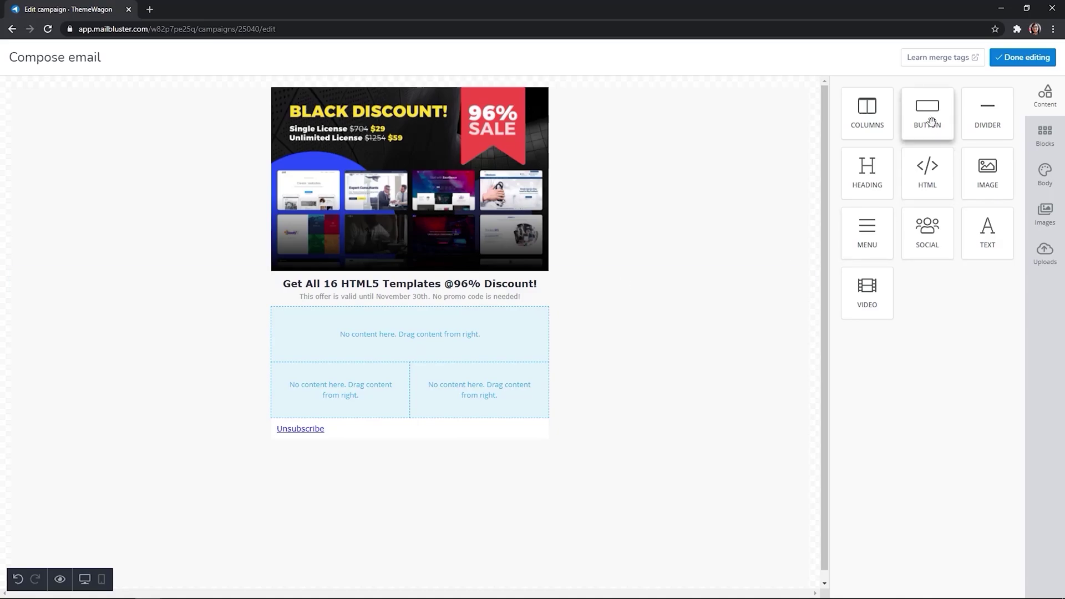
Step: Add a button labelled 'Get Your Black Bundle' in bold
drag(927, 113, 423, 320)
key(ctrl+a)
key(BackSpace)
text(Get )
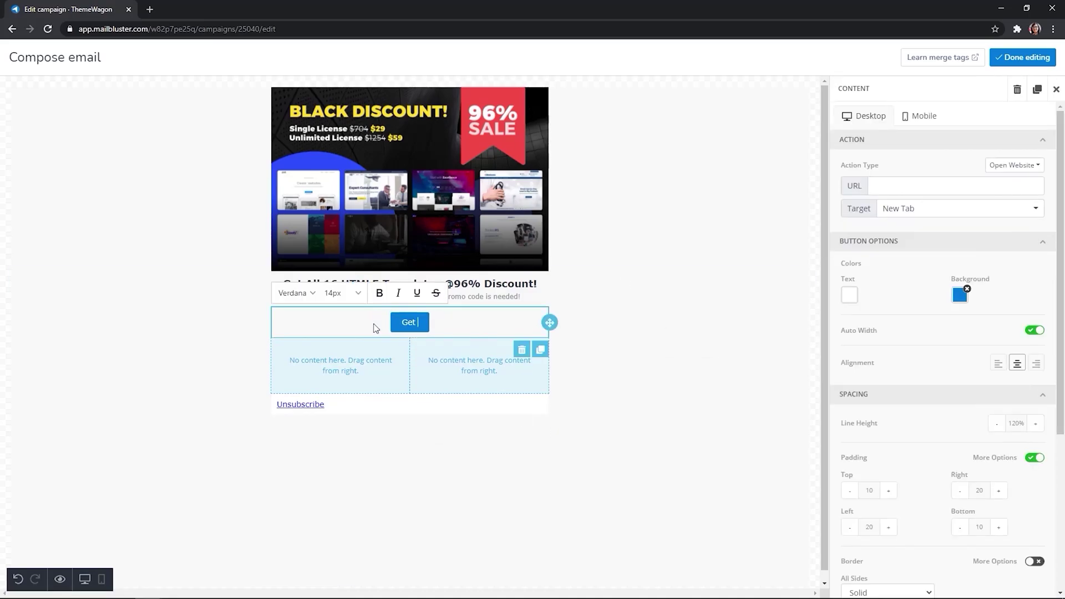
text(Your Black Bundle)
key(ctrl+a)
click(379, 293)
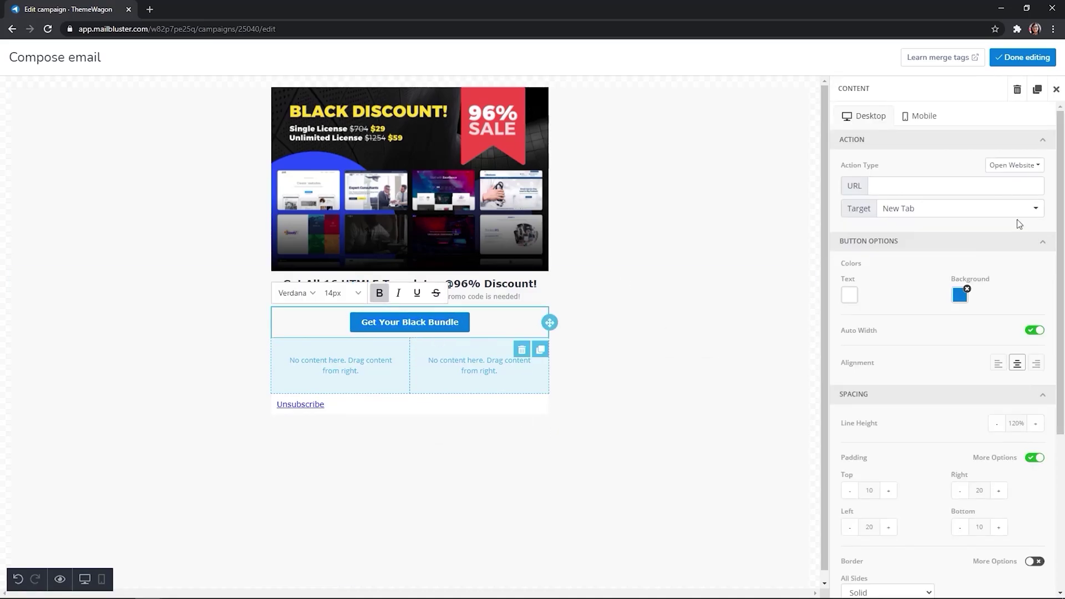
Step: Give the button a green 2DC26B background and insert an empty row below it
click(959, 295)
click(894, 418)
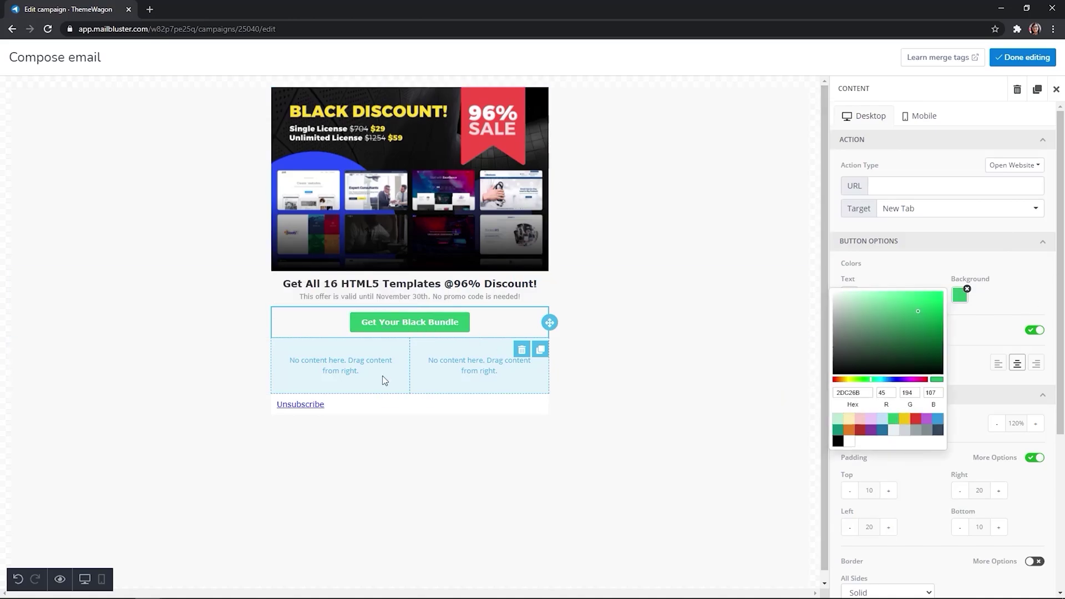
click(404, 344)
click(422, 376)
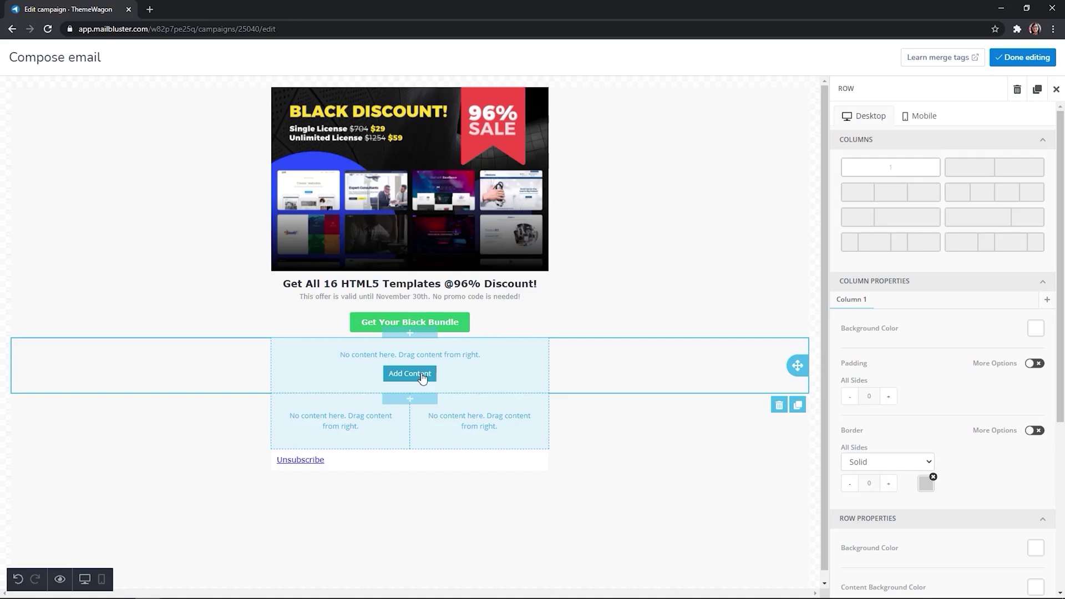
Step: Add a Circle-style social block with Facebook, Twitter and LinkedIn linked to ThemeWagon's profiles
click(410, 374)
drag(932, 244, 429, 371)
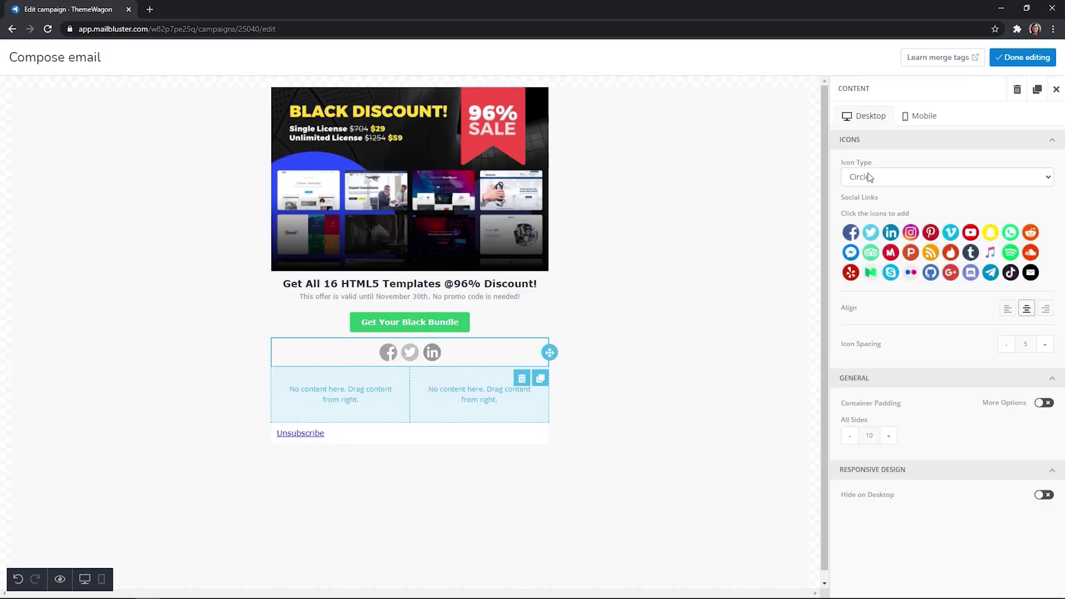
click(905, 181)
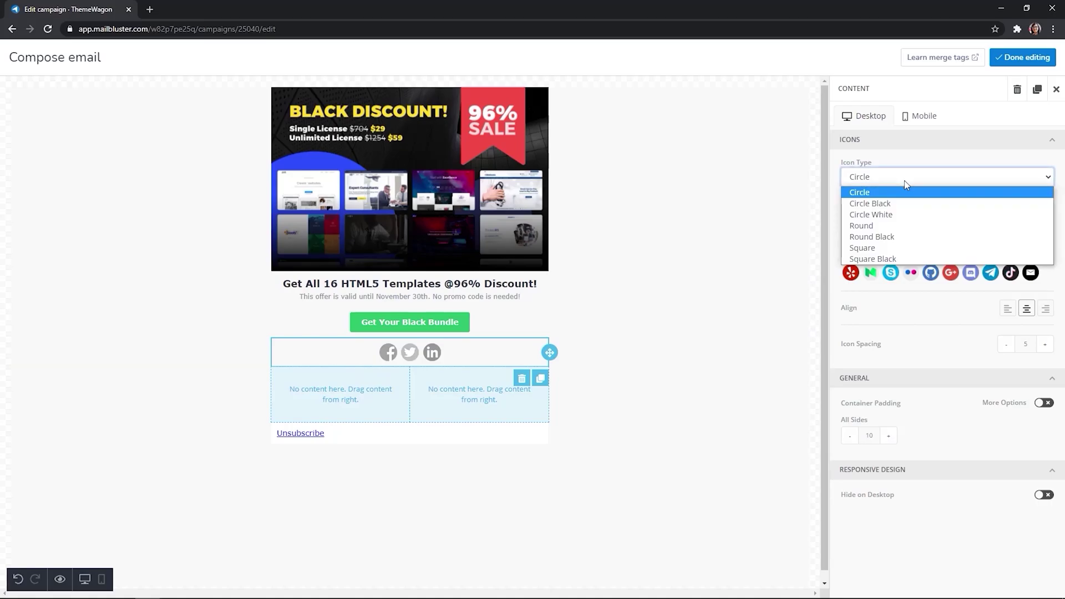
click(865, 190)
click(851, 375)
click(970, 244)
text(themewagon)
click(976, 314)
key(ctrl+v)
click(976, 384)
key(ctrl+v)
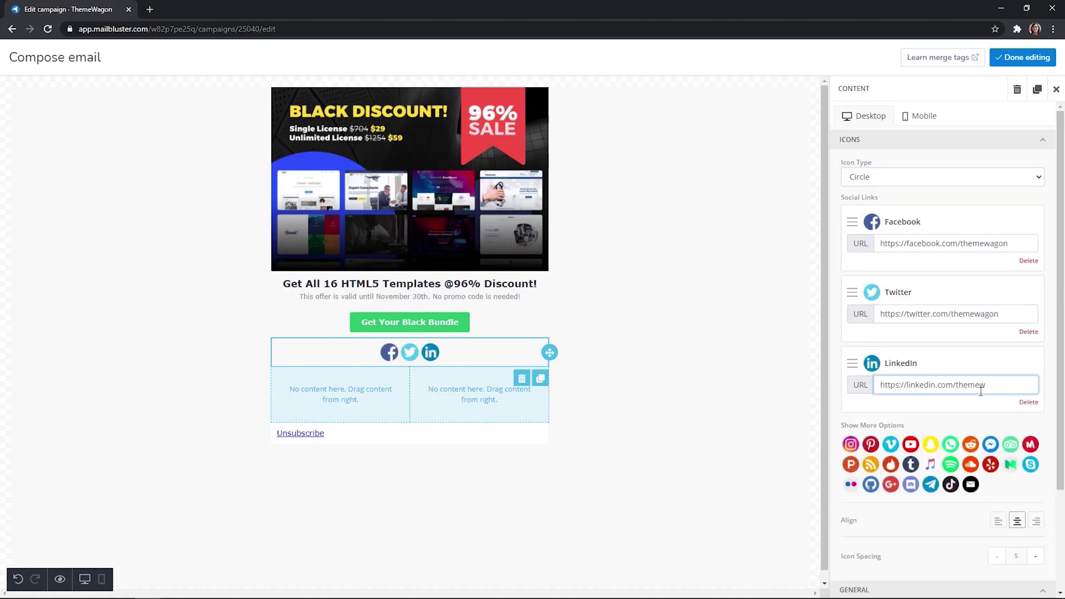
click(713, 360)
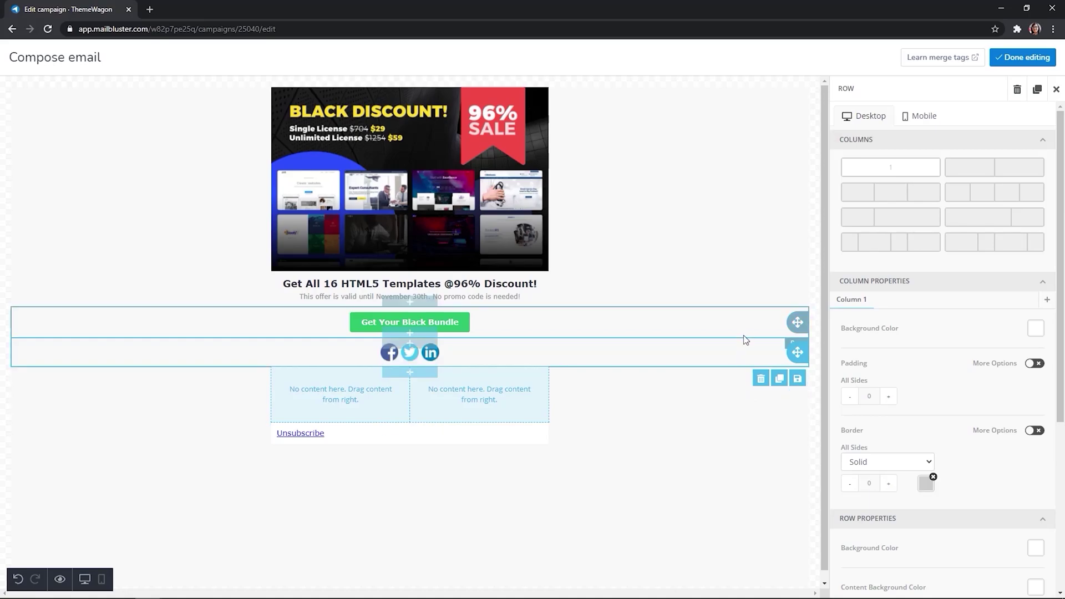
Step: Add an image block under the social icons holding the green horse logo from Uploads
click(421, 372)
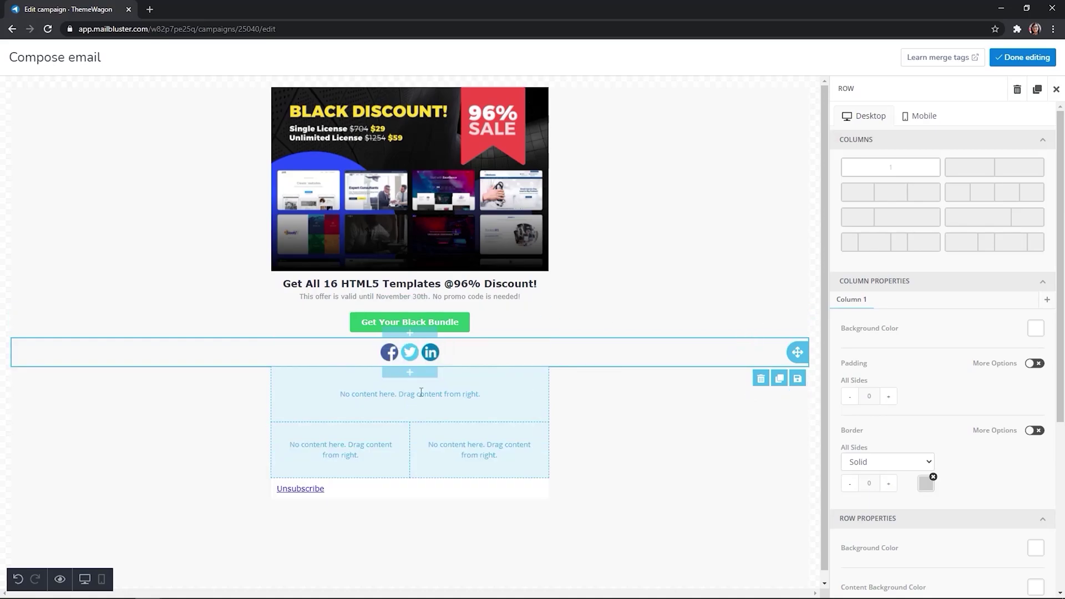
click(422, 400)
drag(987, 171, 415, 397)
click(665, 399)
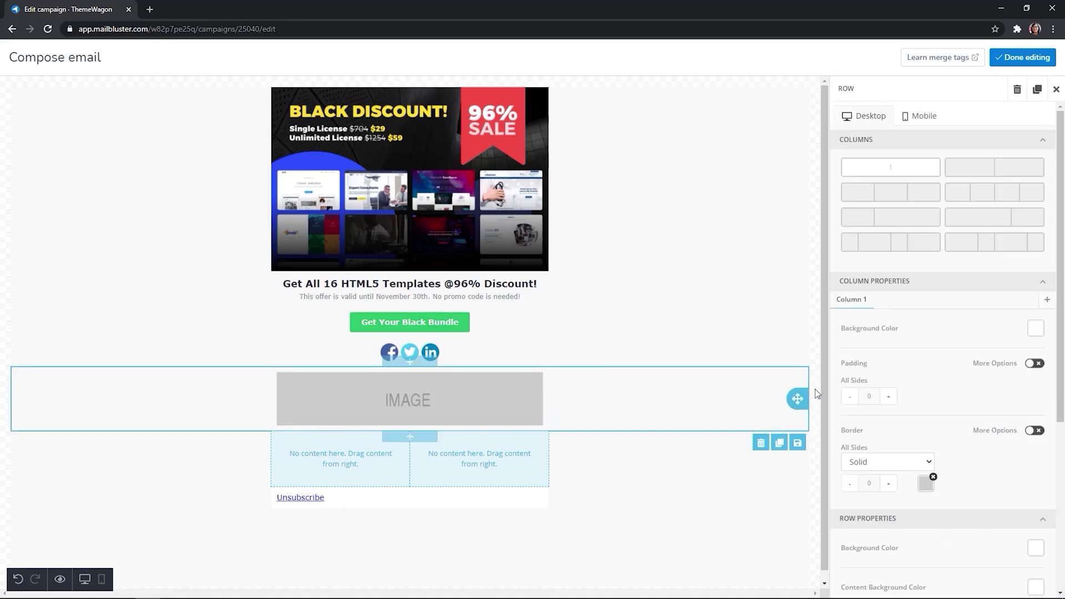
click(1044, 252)
drag(944, 321, 438, 405)
Step: Turn off Auto Width, set the logo to 12% width, and add a text block below
click(440, 405)
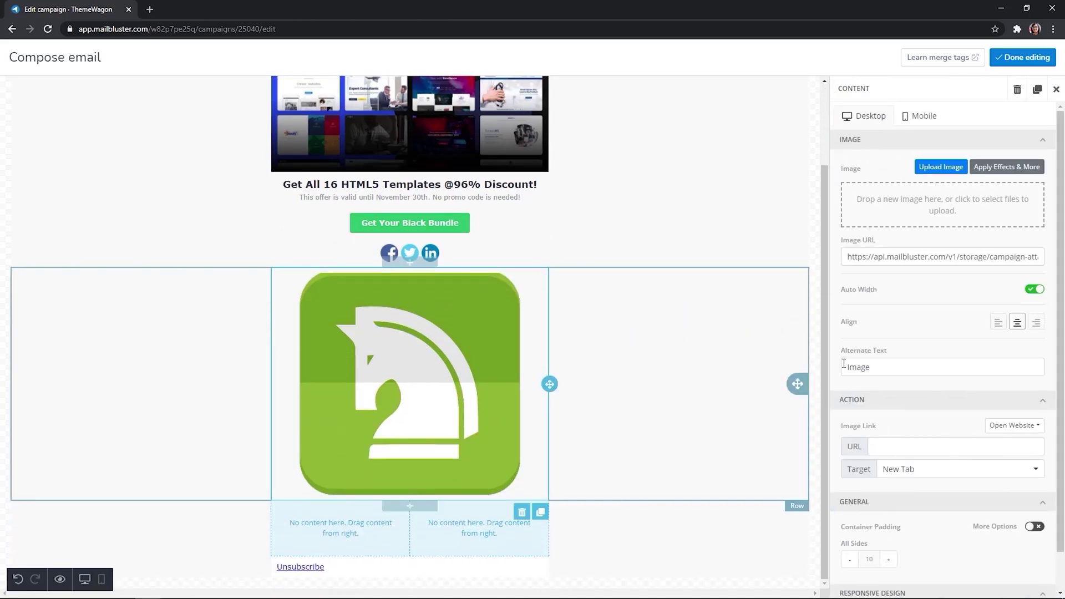
click(1036, 291)
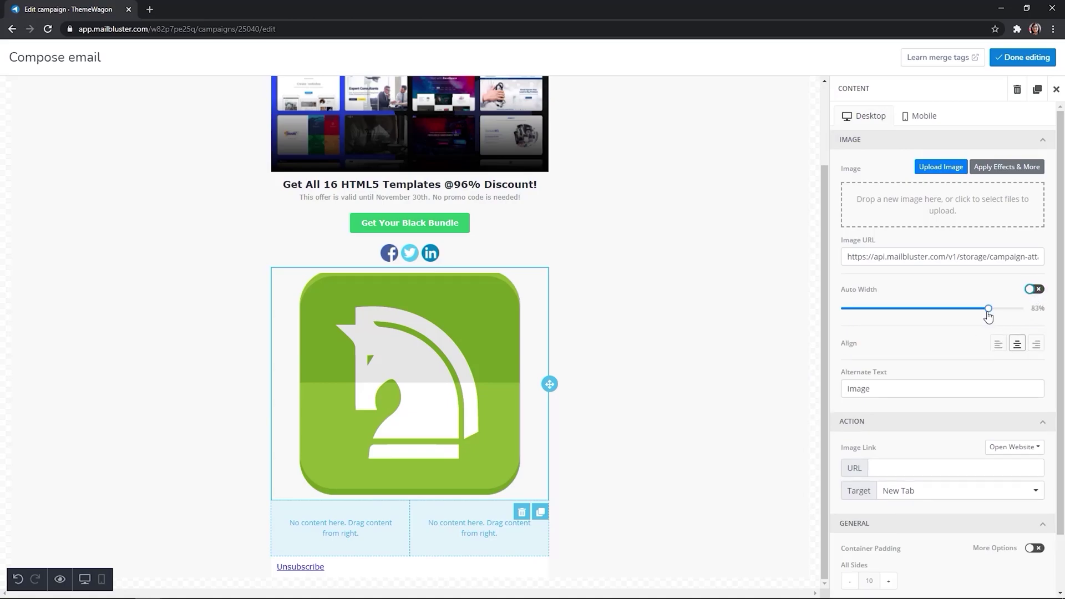
drag(989, 316, 864, 327)
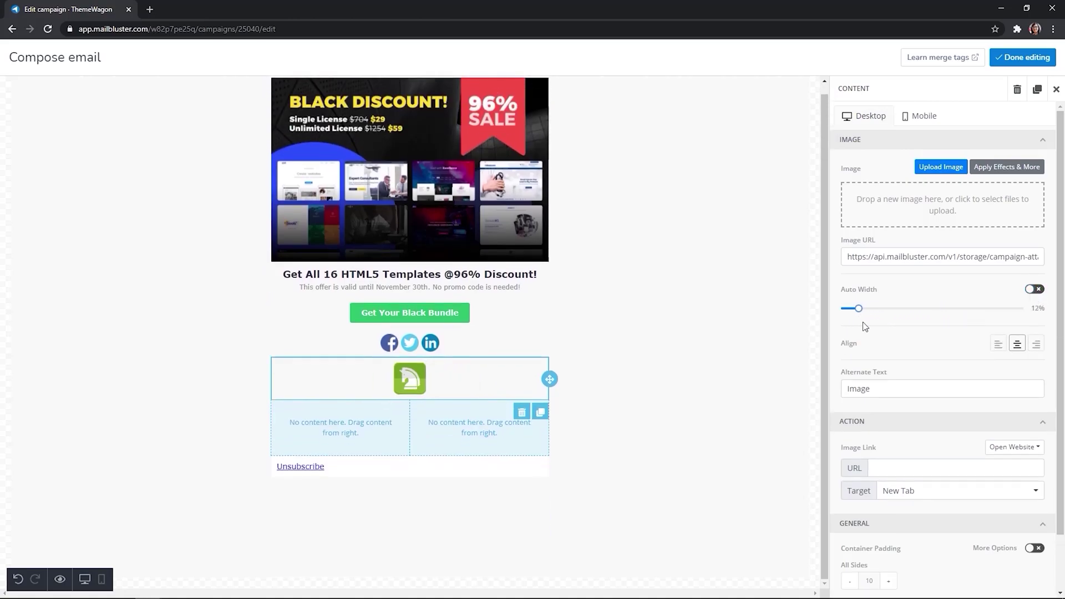
scroll(864, 328, down, 3)
click(1034, 487)
click(998, 518)
click(421, 417)
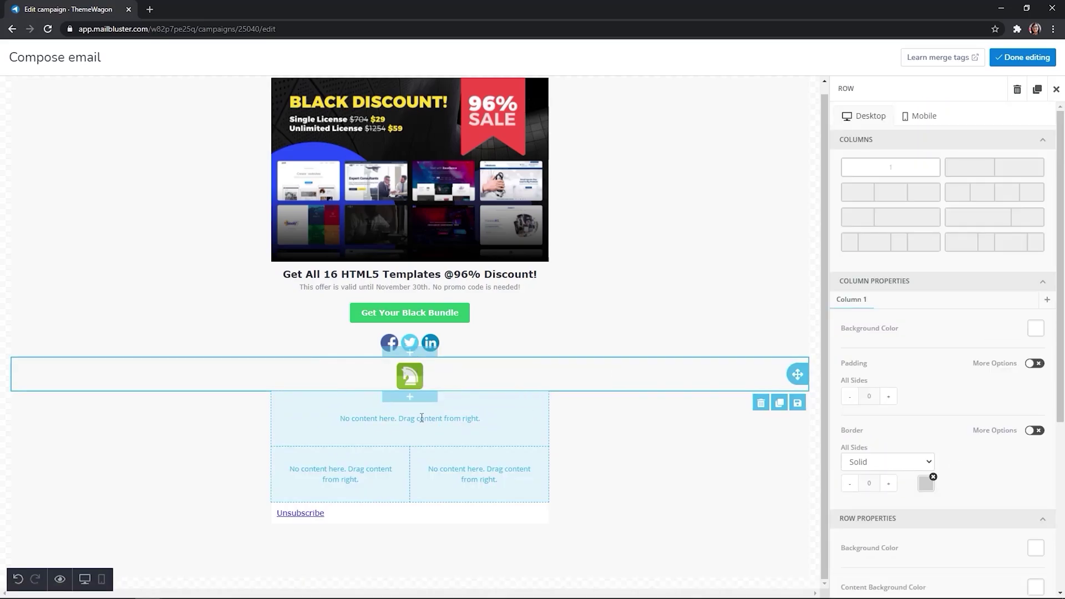
drag(984, 231, 277, 404)
Step: Type the footer 'ThemeWagon, Inc.' followed by the company's address on two lines
text(ThemeW)
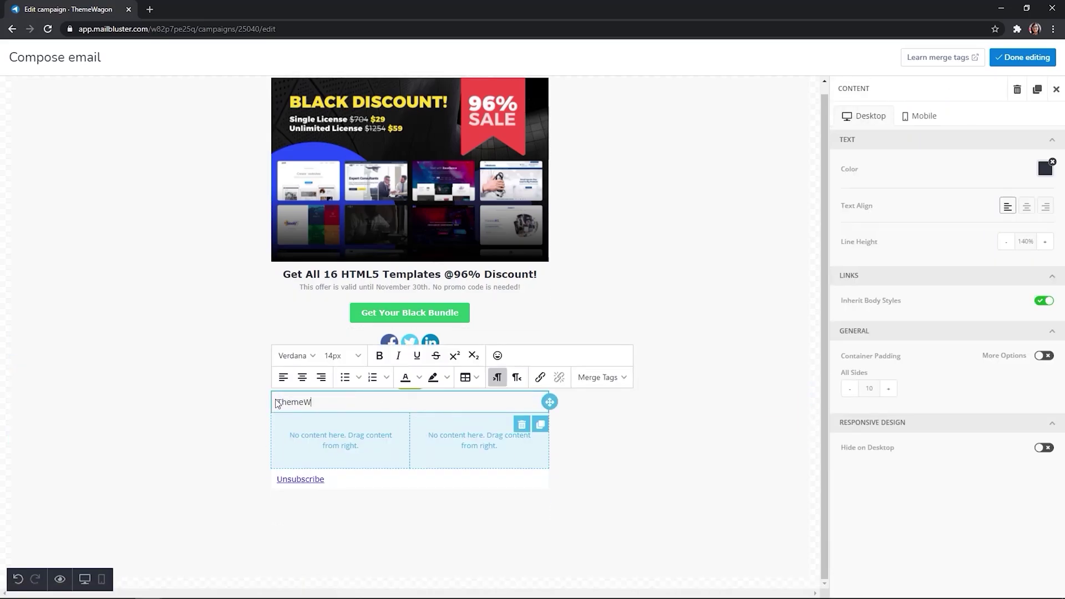
text(agon, Inc.)
key(Return)
text(2810 N Church St, PMB 38894)
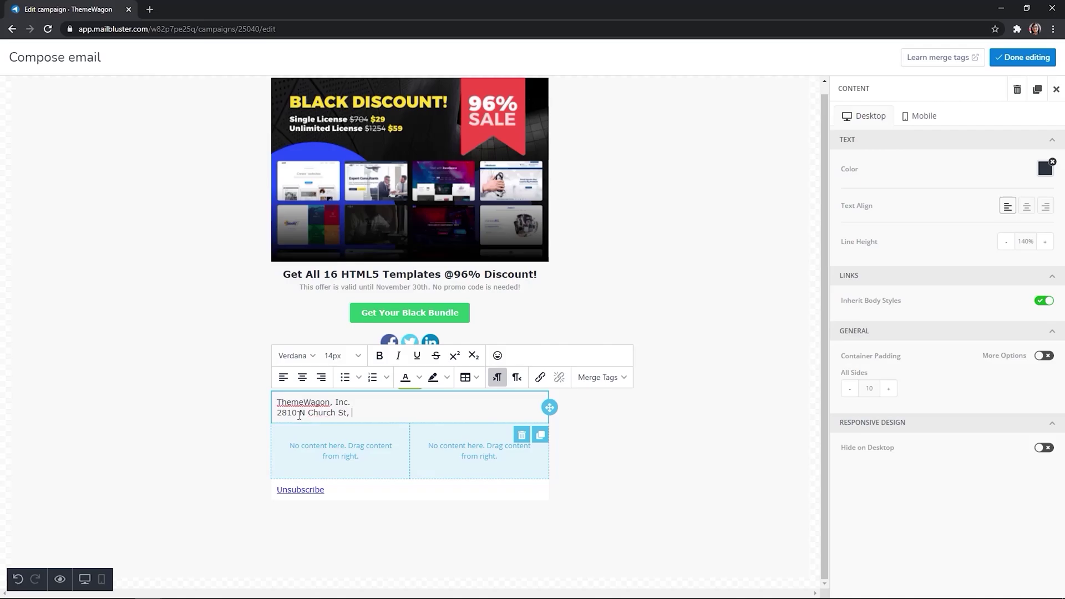
key(Return)
text(Wilmington, Delaware, 19802-4447, United States.)
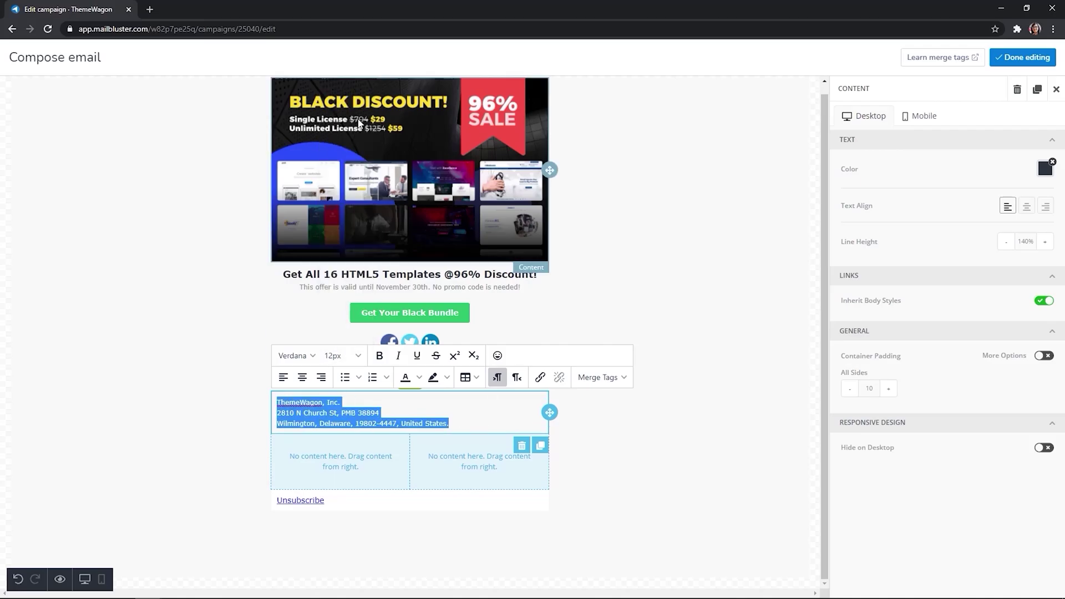
Step: Delete the empty two-column row and centre the Unsubscribe text
click(521, 445)
click(640, 371)
double_click(300, 445)
click(302, 420)
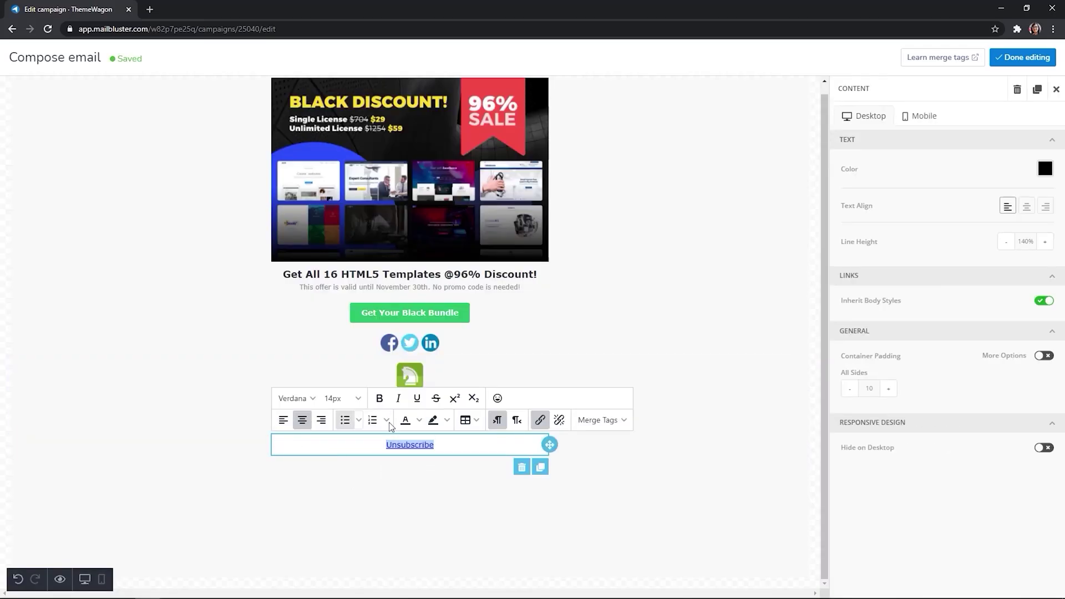
Step: Set the footer text colour to grey
click(1045, 169)
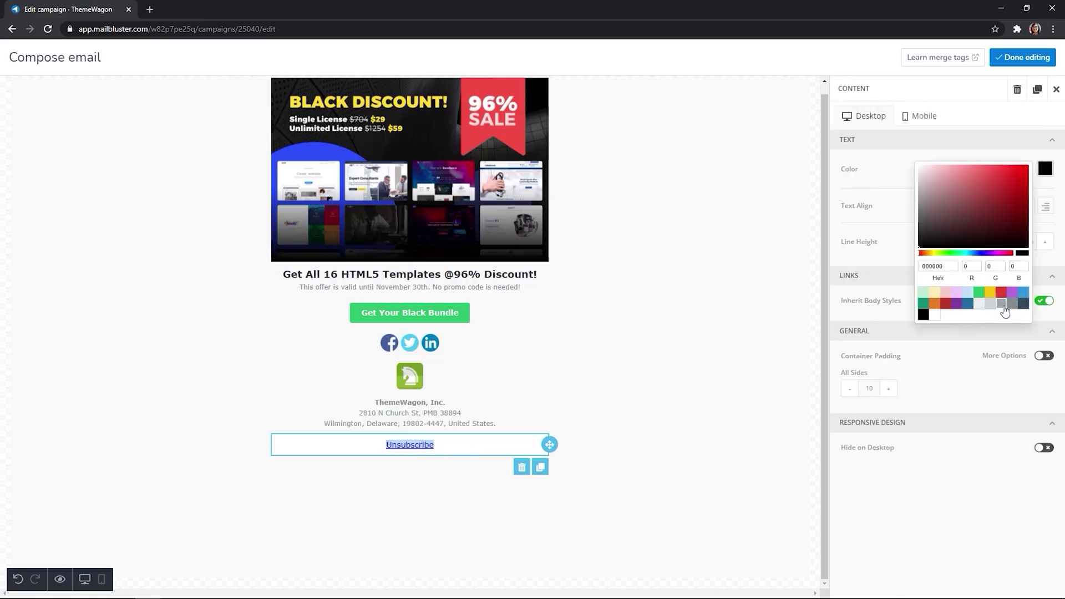
click(1023, 308)
click(369, 454)
click(1045, 169)
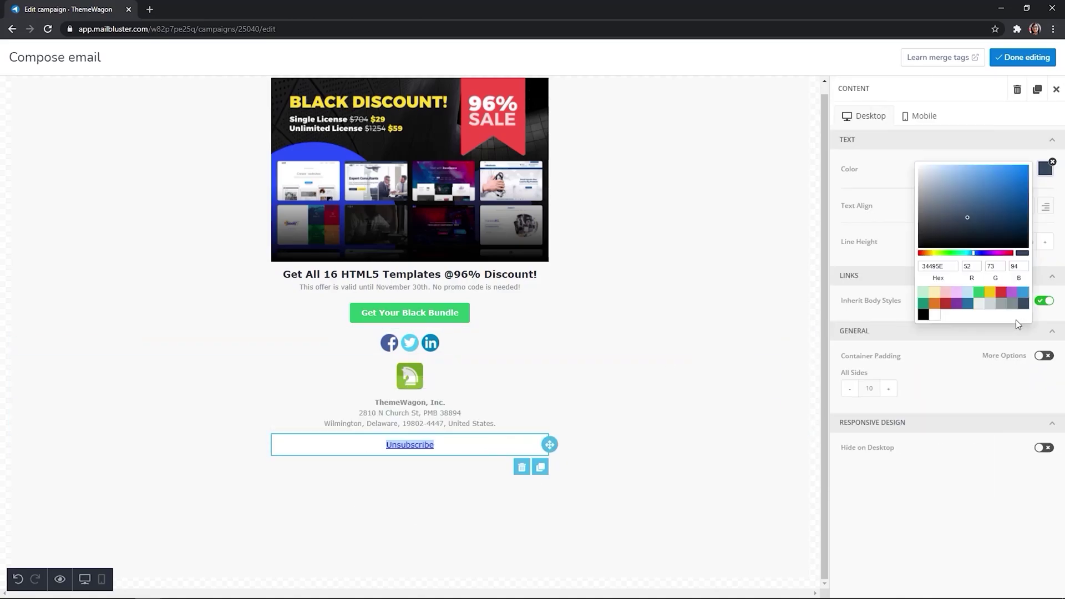
click(1010, 311)
click(441, 463)
Step: Turn the Unsubscribe link grey
drag(434, 444, 405, 442)
click(418, 419)
click(471, 505)
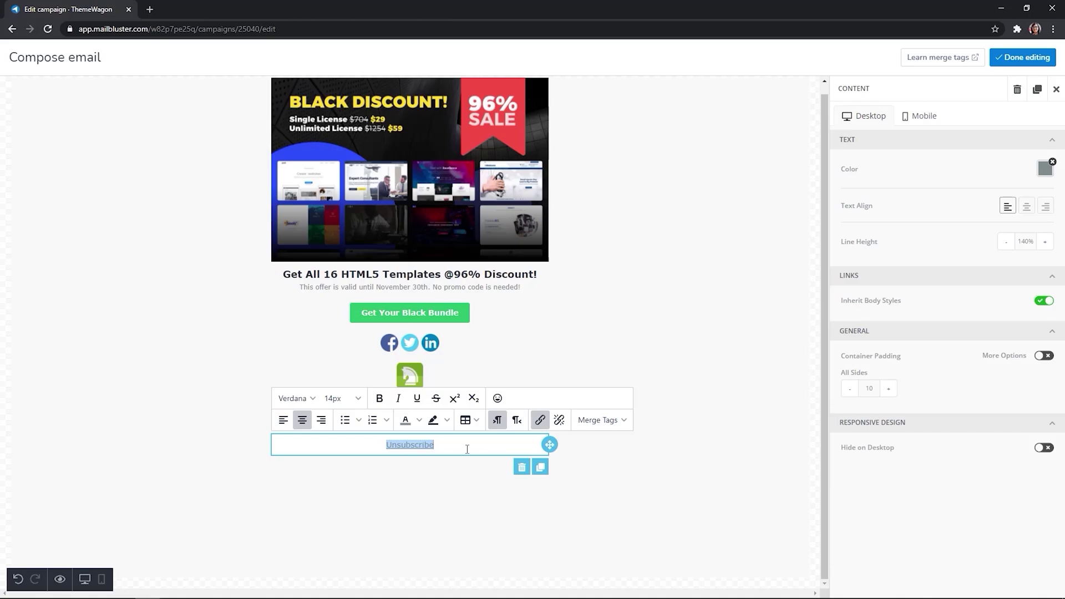
click(556, 459)
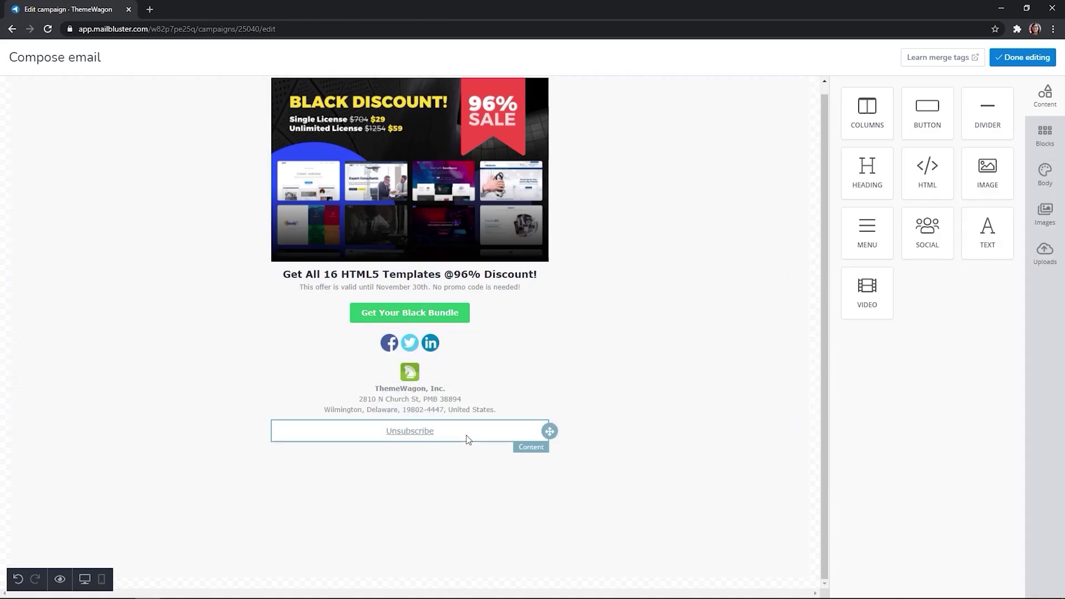
Step: Change the email body background from F8F8F8 to the white preset FFFFFF
click(1050, 176)
click(1005, 119)
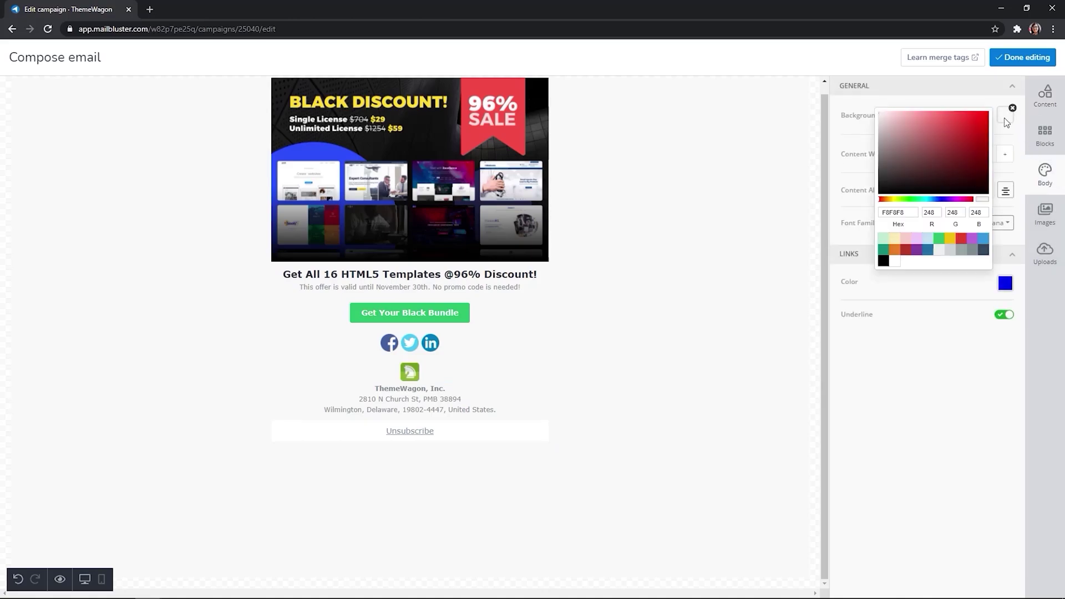
click(895, 262)
Step: Finish editing the email and scroll down the campaign page to its Delivery section
click(1042, 63)
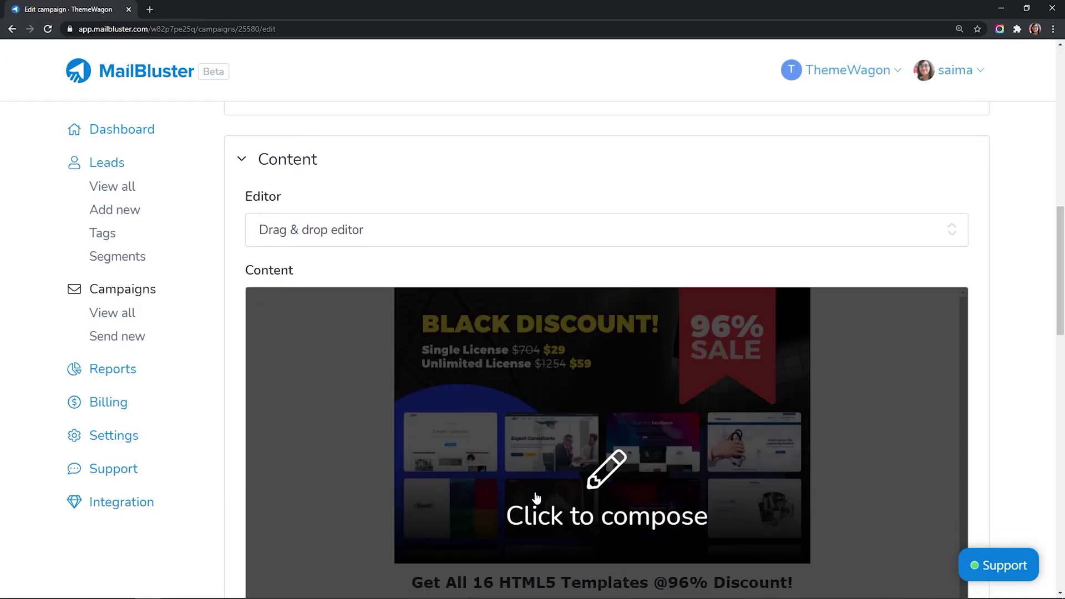
scroll(537, 499, down, 4)
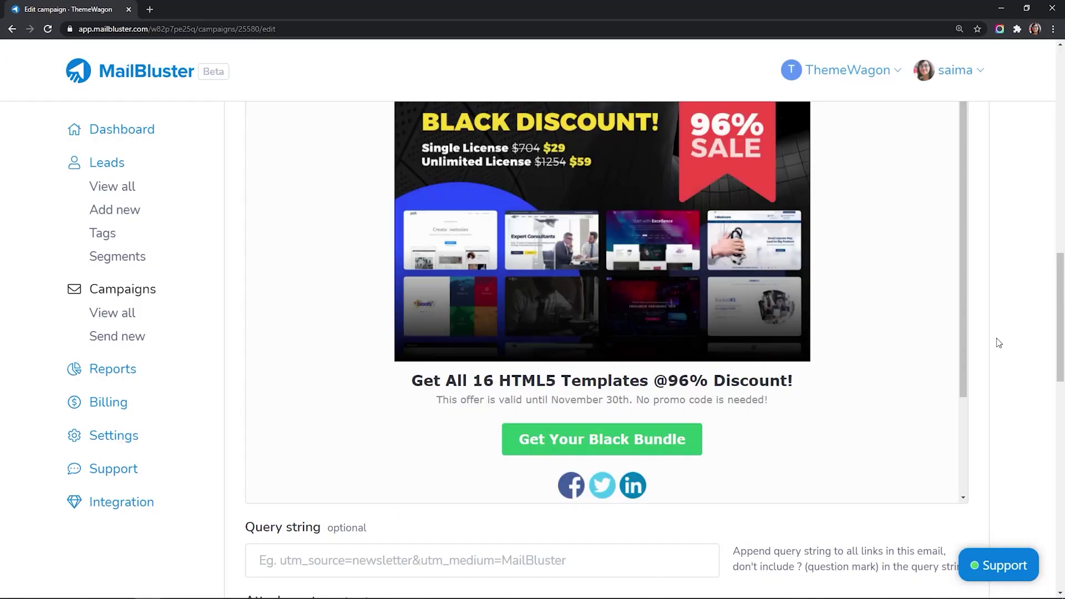
scroll(401, 284, down, 5)
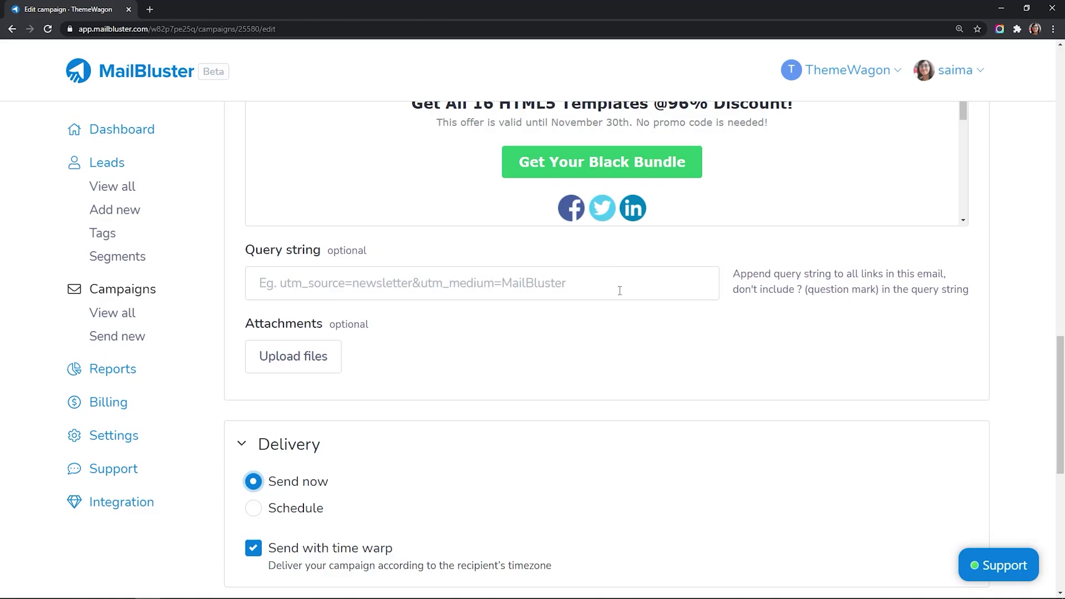
scroll(633, 291, down, 2)
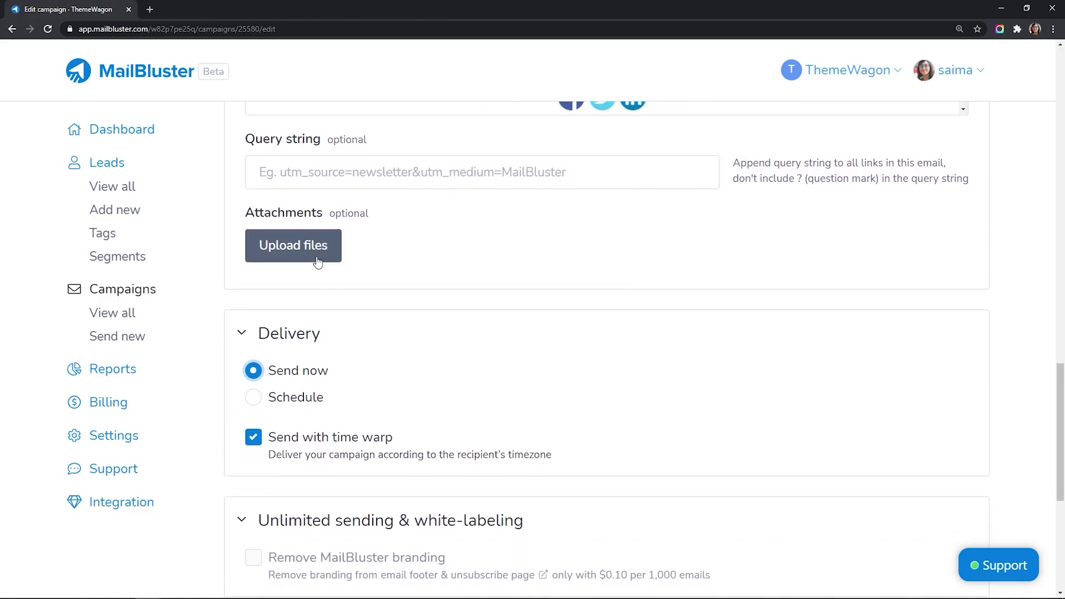
scroll(317, 262, down, 2)
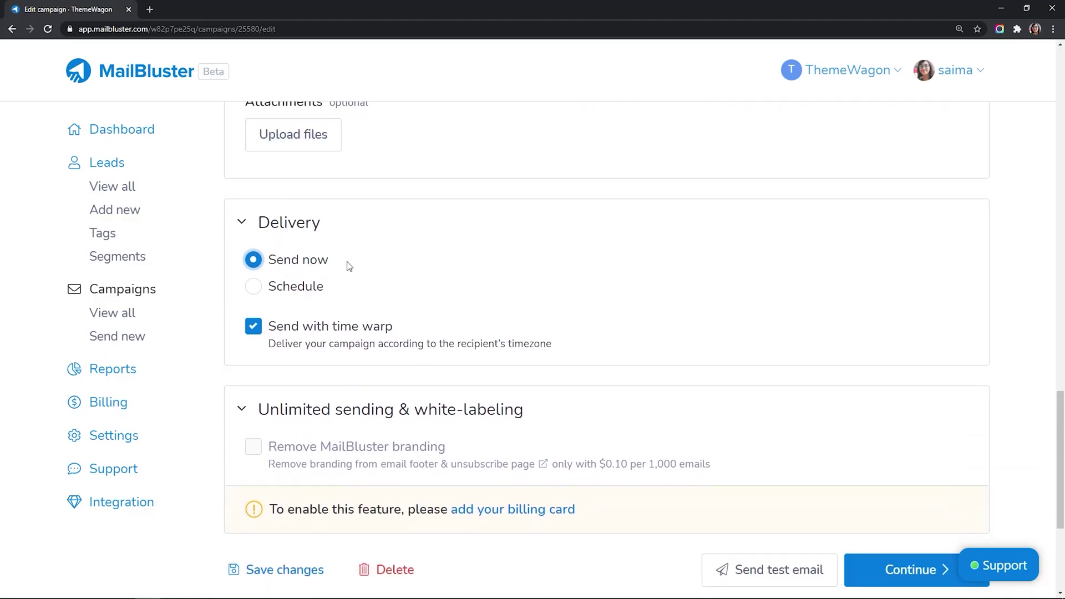
Step: Switch delivery to Schedule and pick Thursday, 18 March 2021 as the date
click(268, 285)
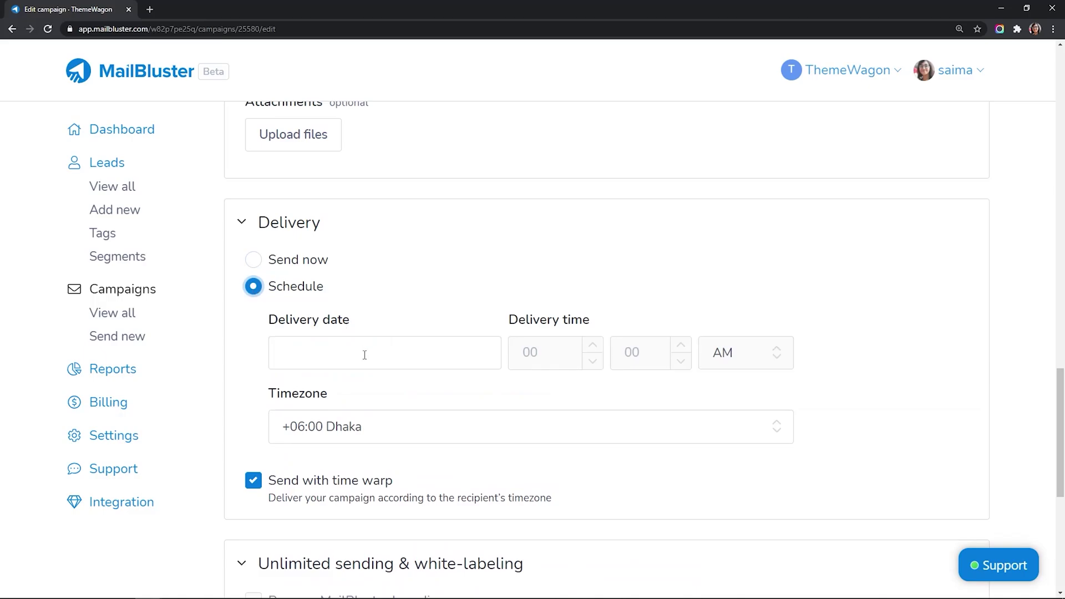
click(364, 355)
click(411, 242)
scroll(477, 333, up, 1)
Step: Set the scheduled delivery time to 05:55 PM
click(544, 411)
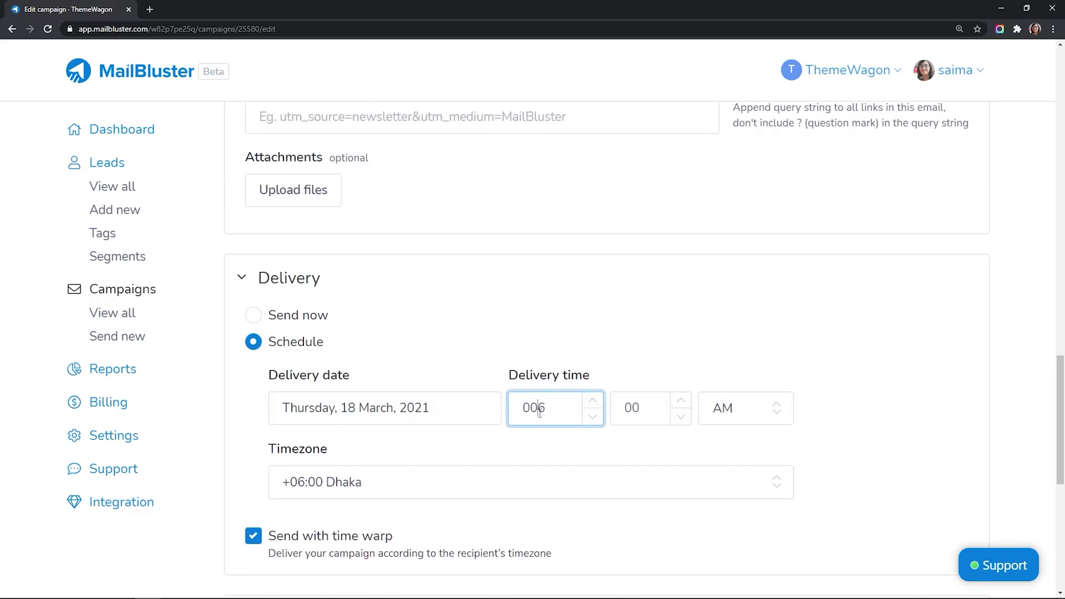
text(5)
key(BackSpace)
click(637, 409)
text(55)
click(737, 408)
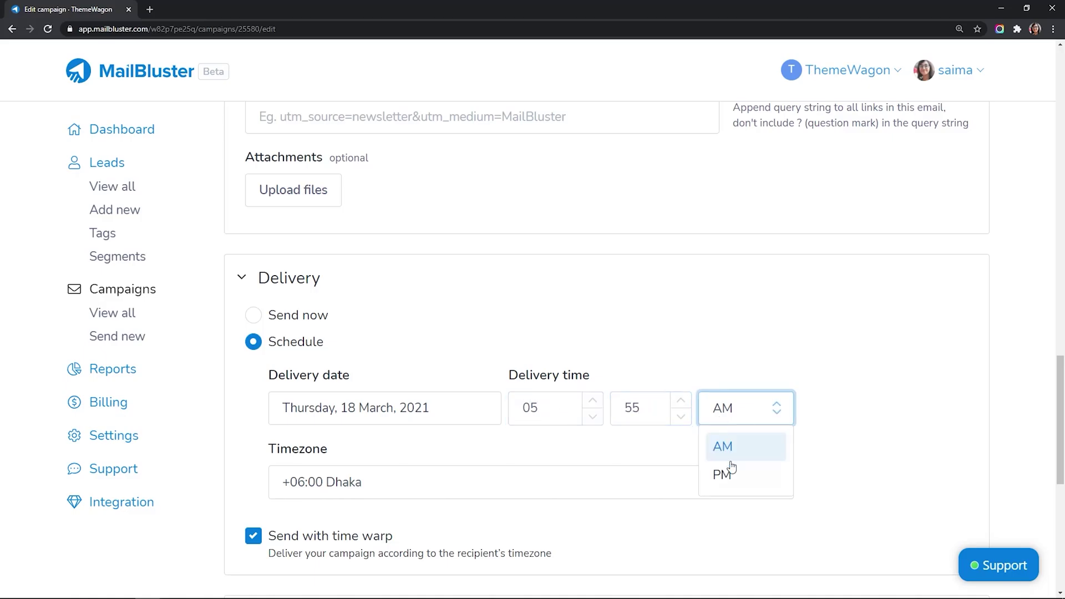
click(727, 471)
scroll(379, 403, down, 3)
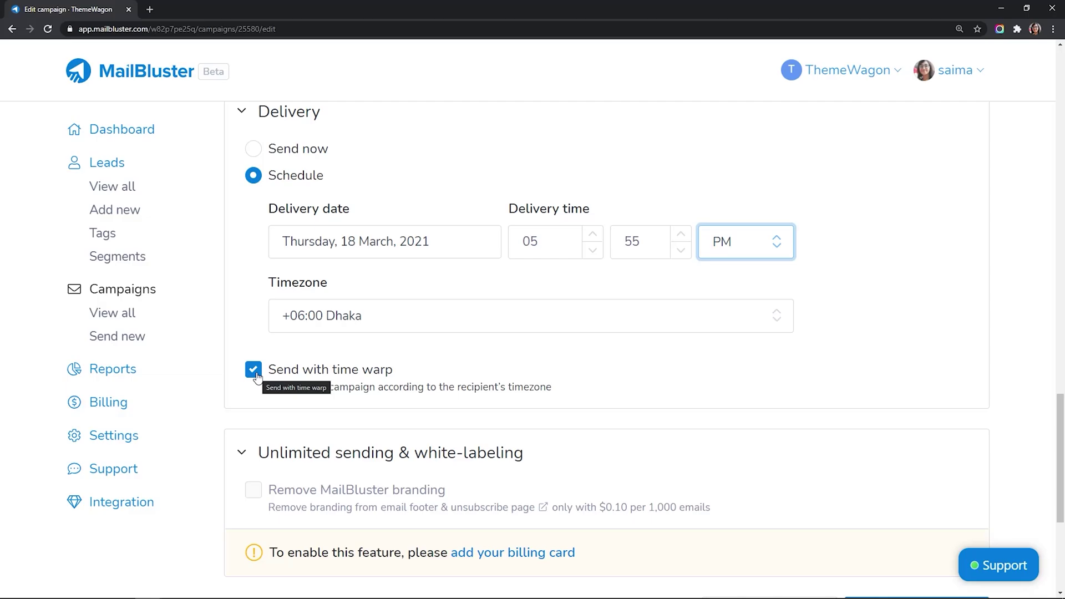
Step: Turn off Send with time warp for the scheduled delivery
click(254, 369)
scroll(267, 382, down, 2)
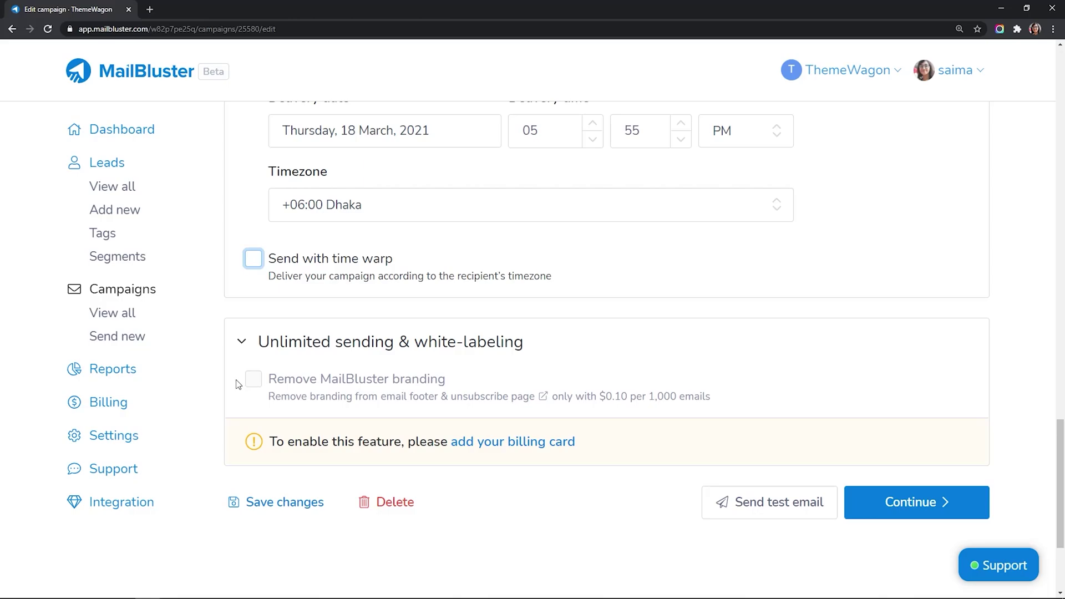
scroll(237, 383, down, 1)
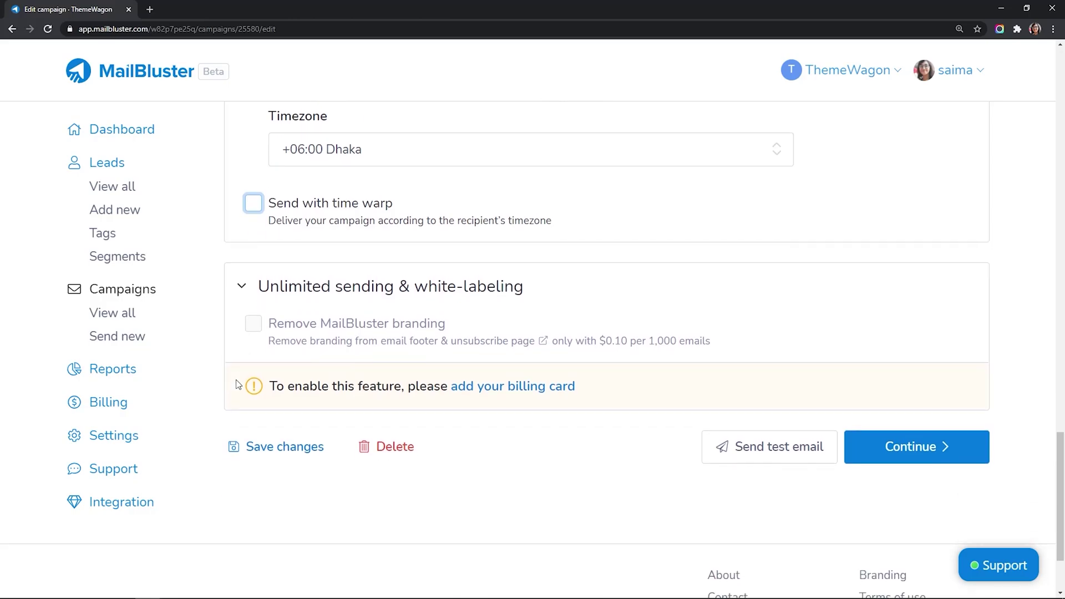
Step: Send a test email, then come back from Gmail to the campaign
click(754, 461)
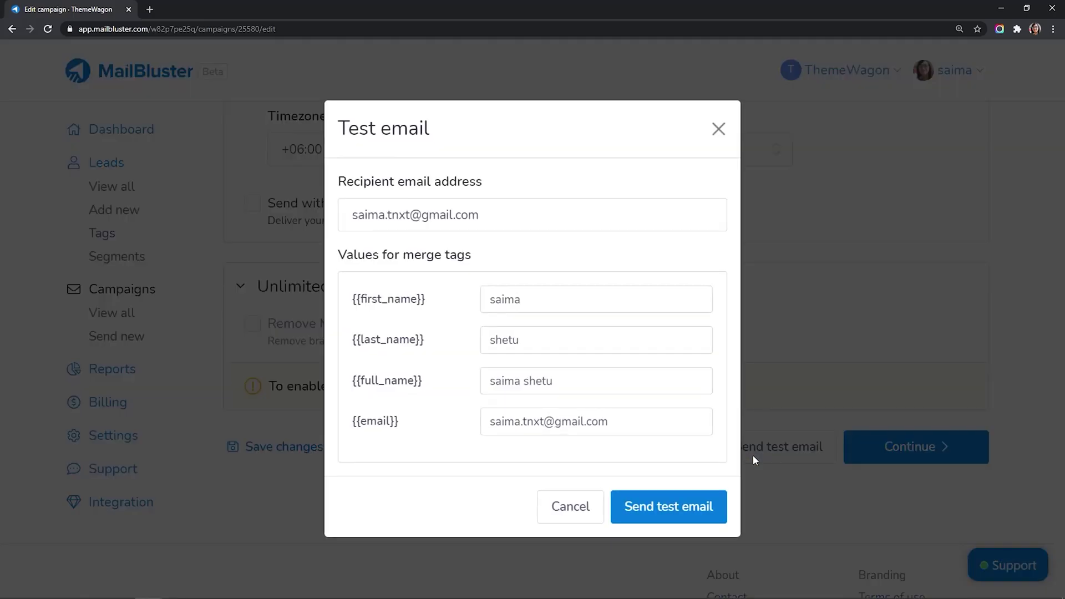
click(706, 521)
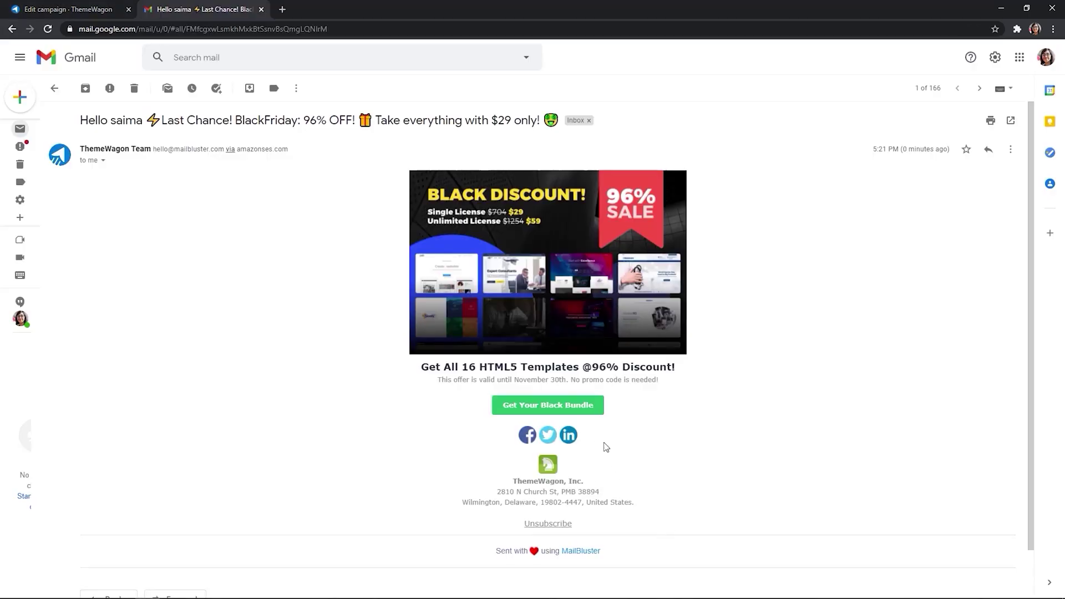
click(262, 9)
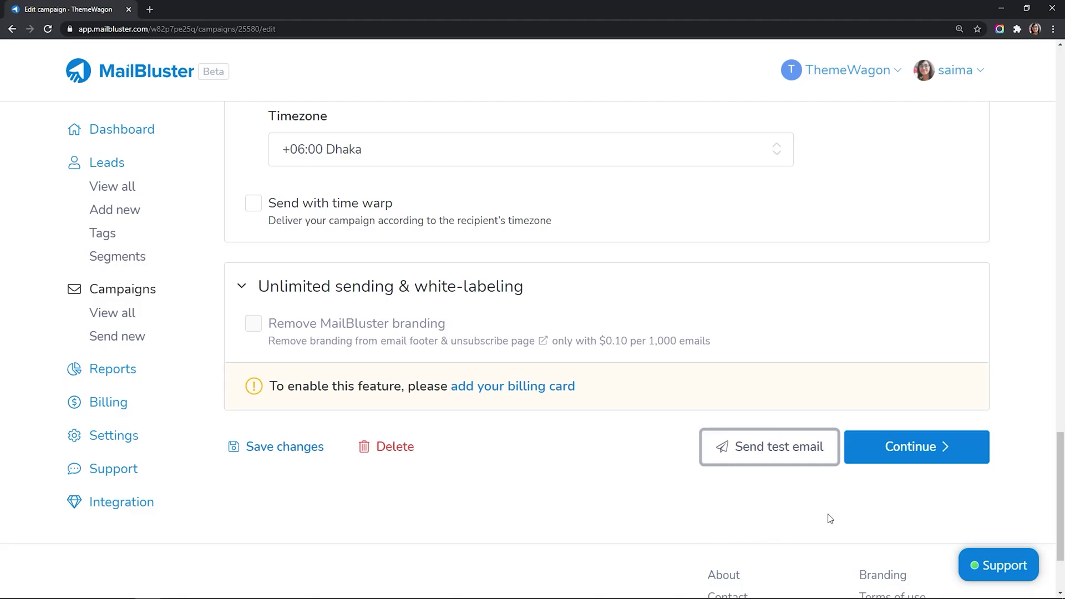
Step: Review the Black Friday Sale preview and confirm scheduling for 18 March 2021, 5:55 PM
click(892, 464)
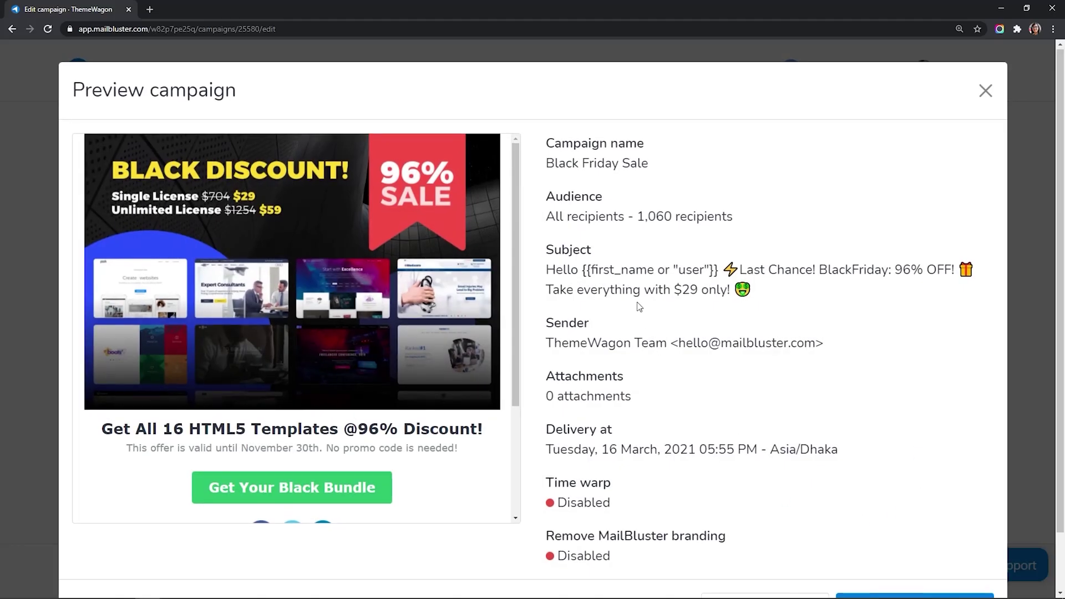
scroll(637, 304, down, 1)
scroll(409, 347, down, 3)
scroll(409, 348, down, 1)
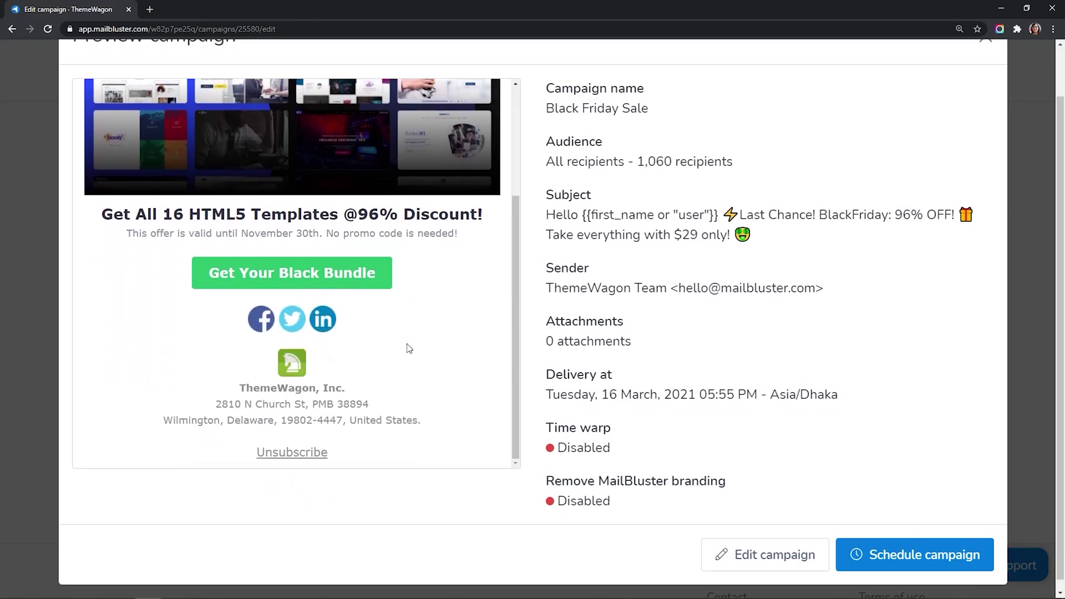
scroll(409, 348, up, 3)
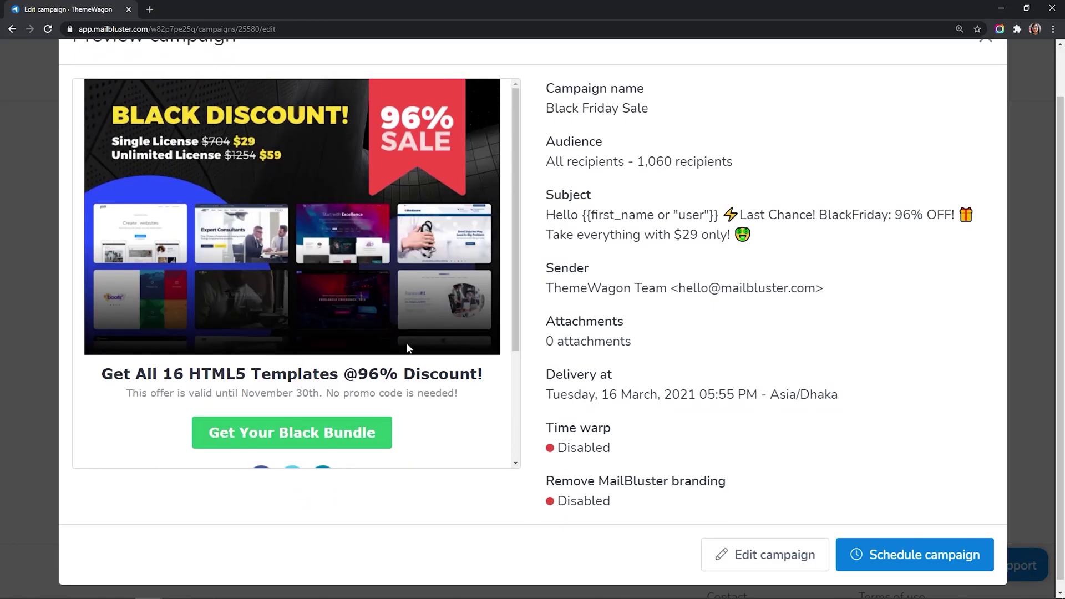
scroll(407, 348, up, 1)
scroll(407, 348, down, 2)
scroll(647, 331, down, 1)
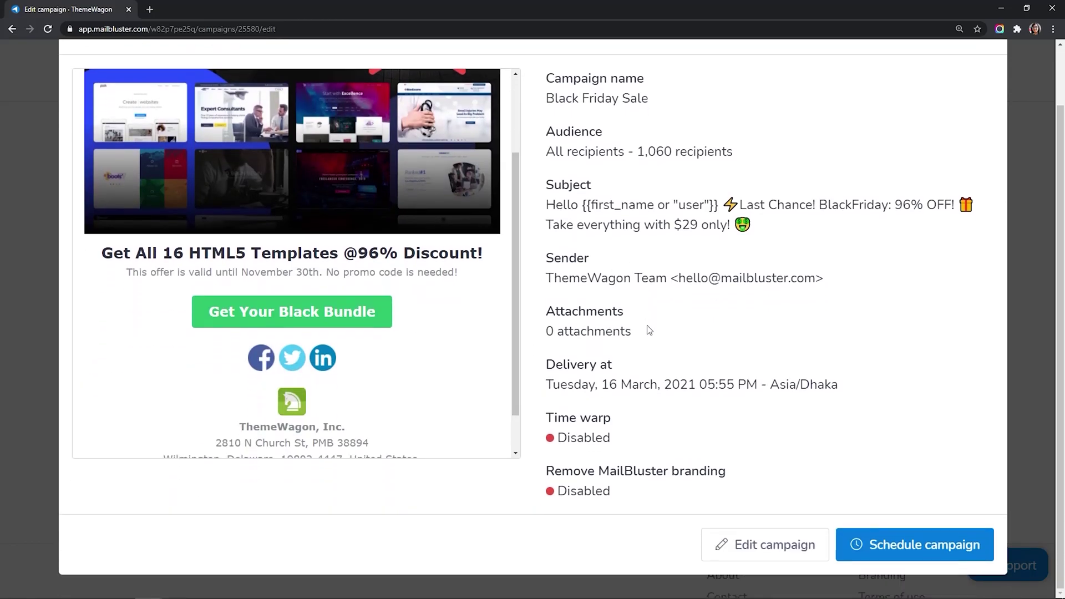
click(879, 547)
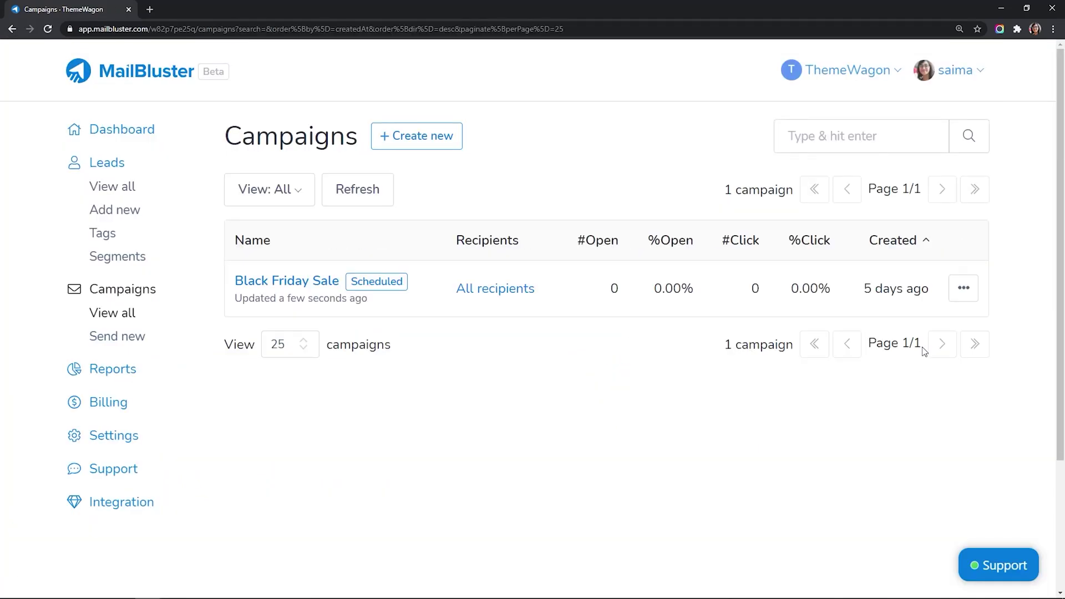
Step: Open Black Friday Sale's report showing 1,060 sent, 1,030 delivered and 30 bounced
click(306, 284)
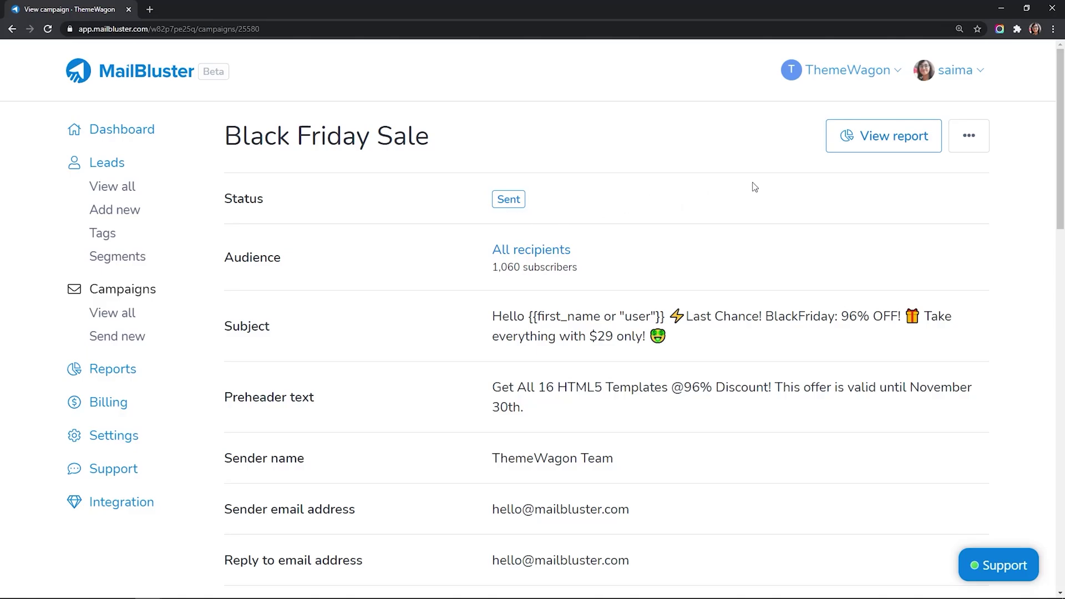
click(884, 142)
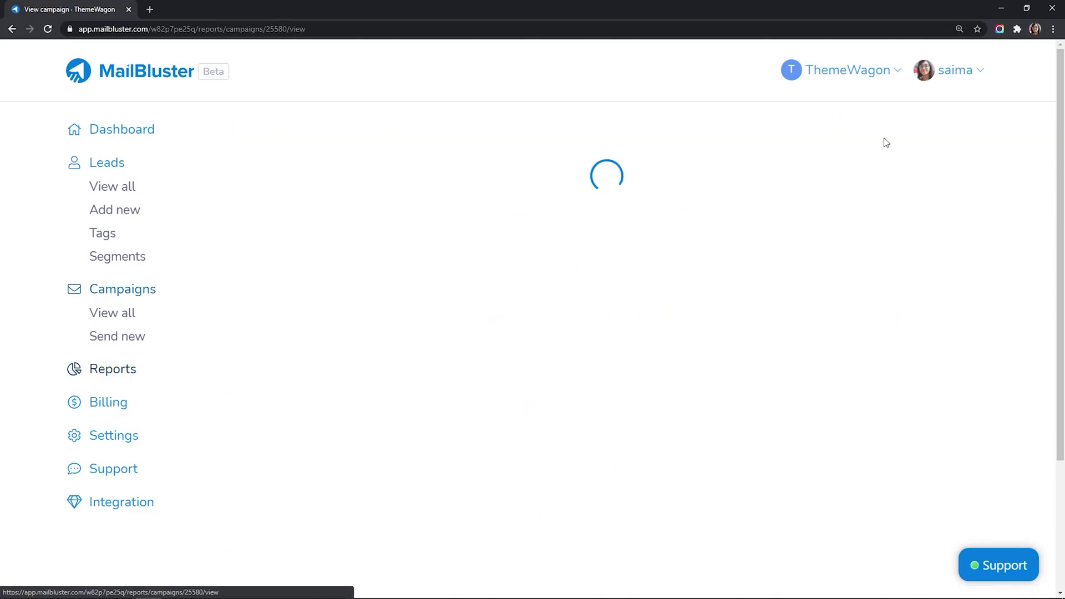
scroll(880, 316, down, 1)
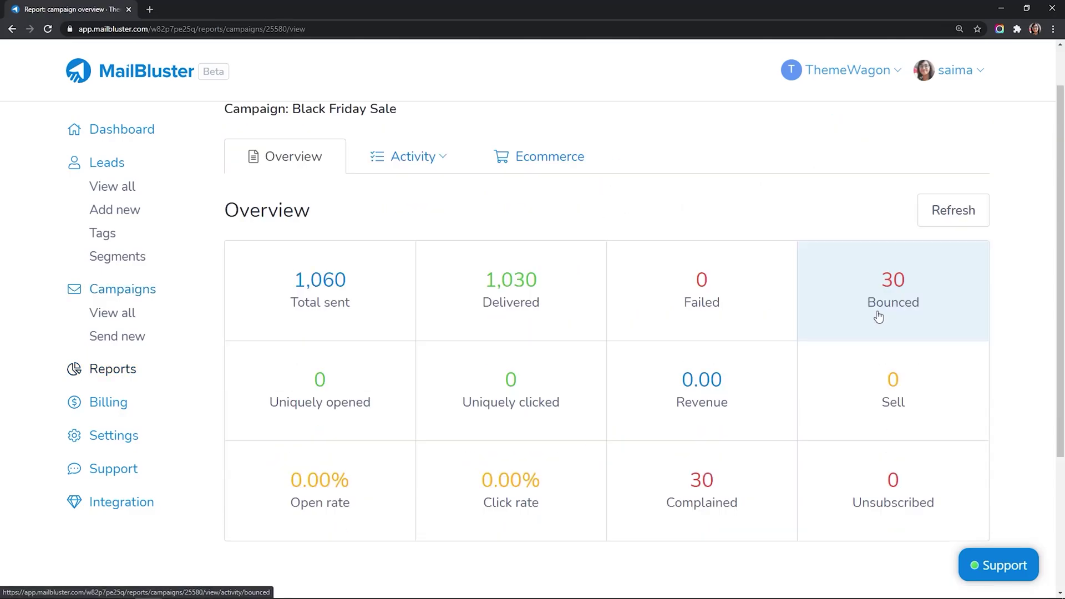